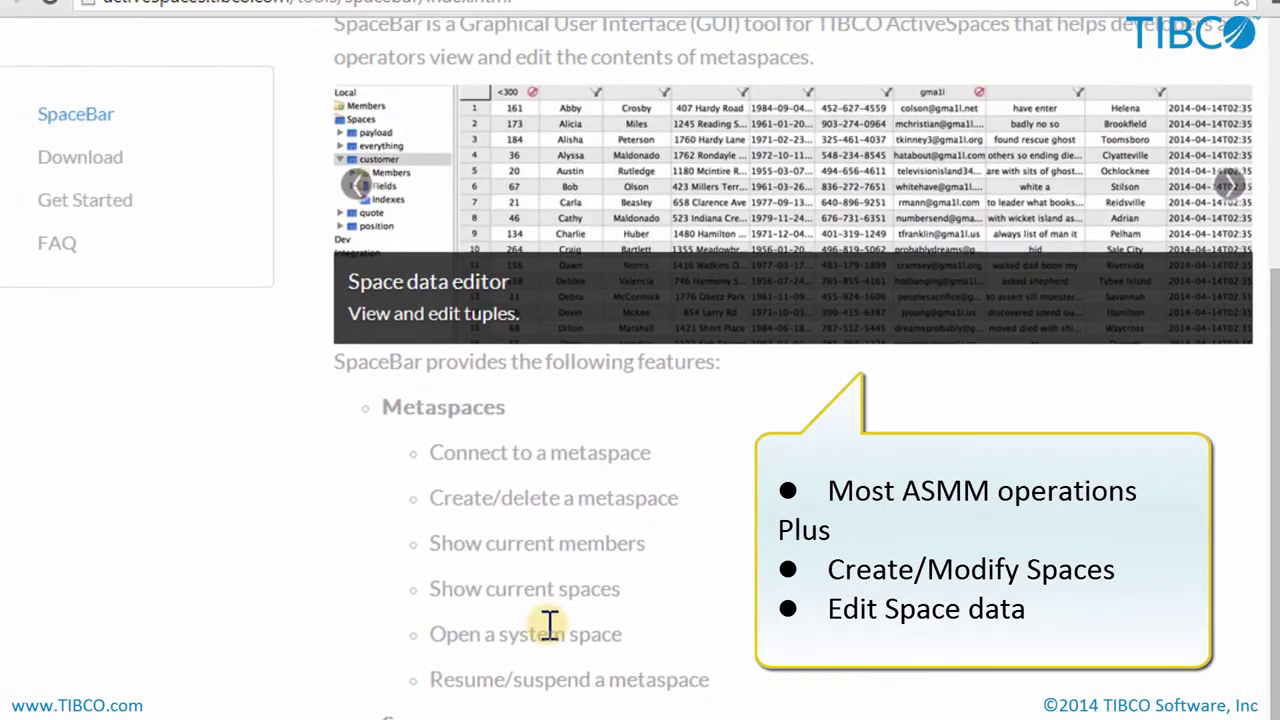
- Review the SpaceBar feature list, go to the Get Started page and open the downloaded spacebar-2.1-win32 archive
scroll(530, 600, down, 3)
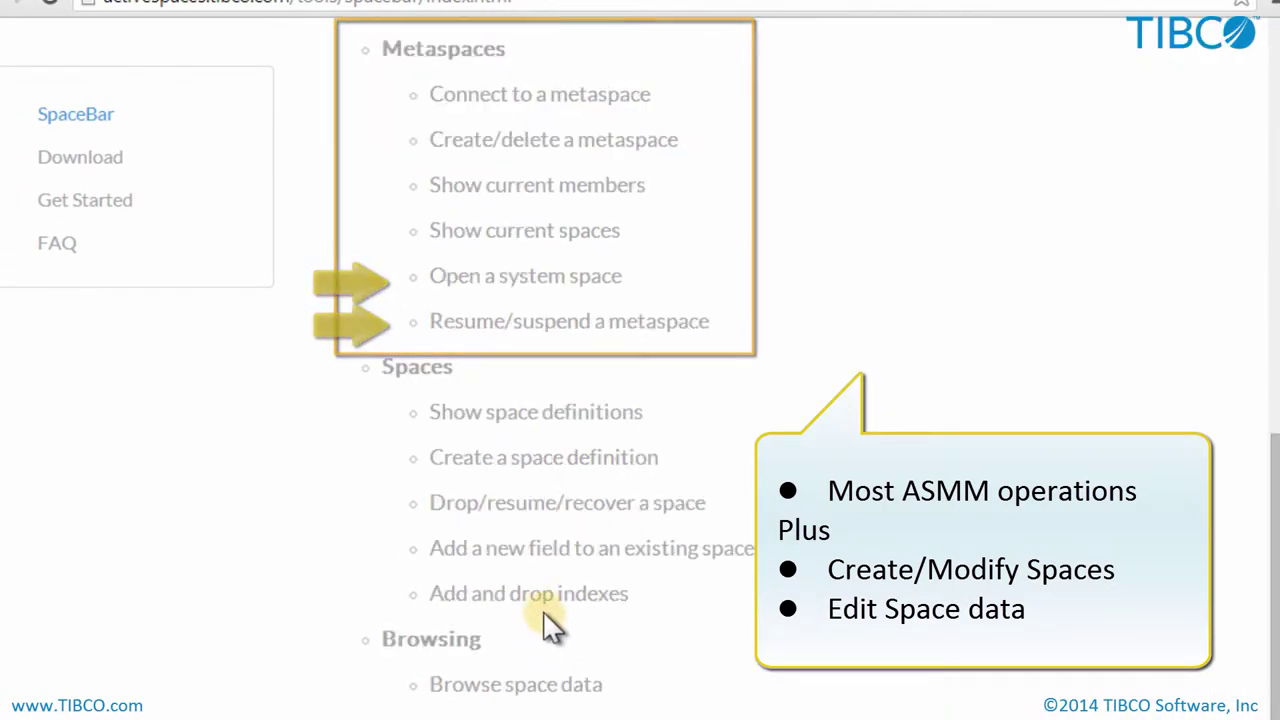
scroll(450, 650, down, 3)
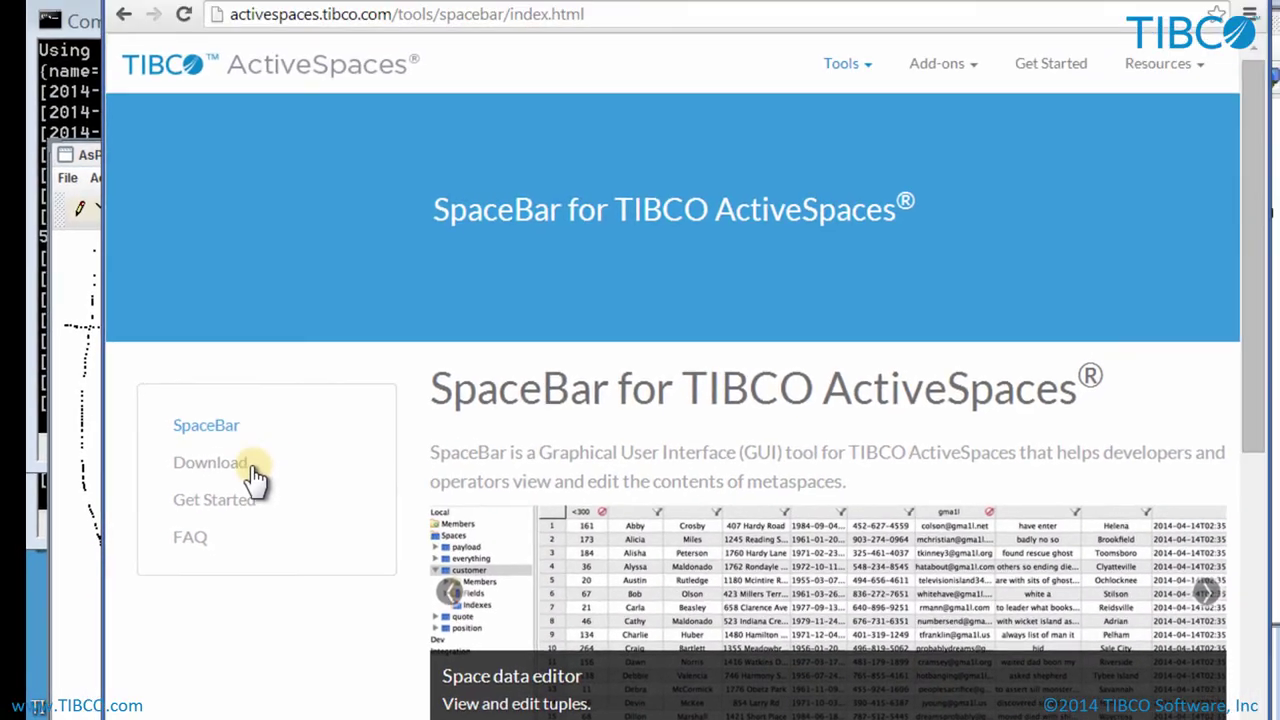
click(195, 312)
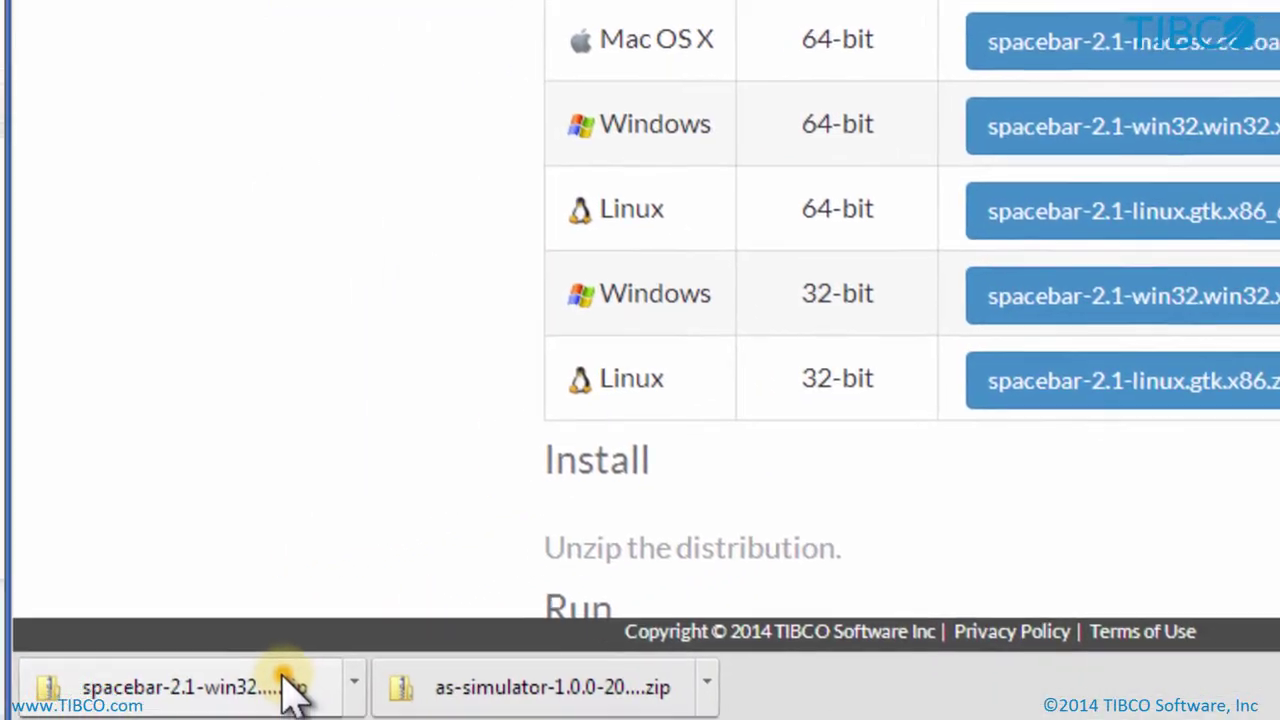
click(286, 680)
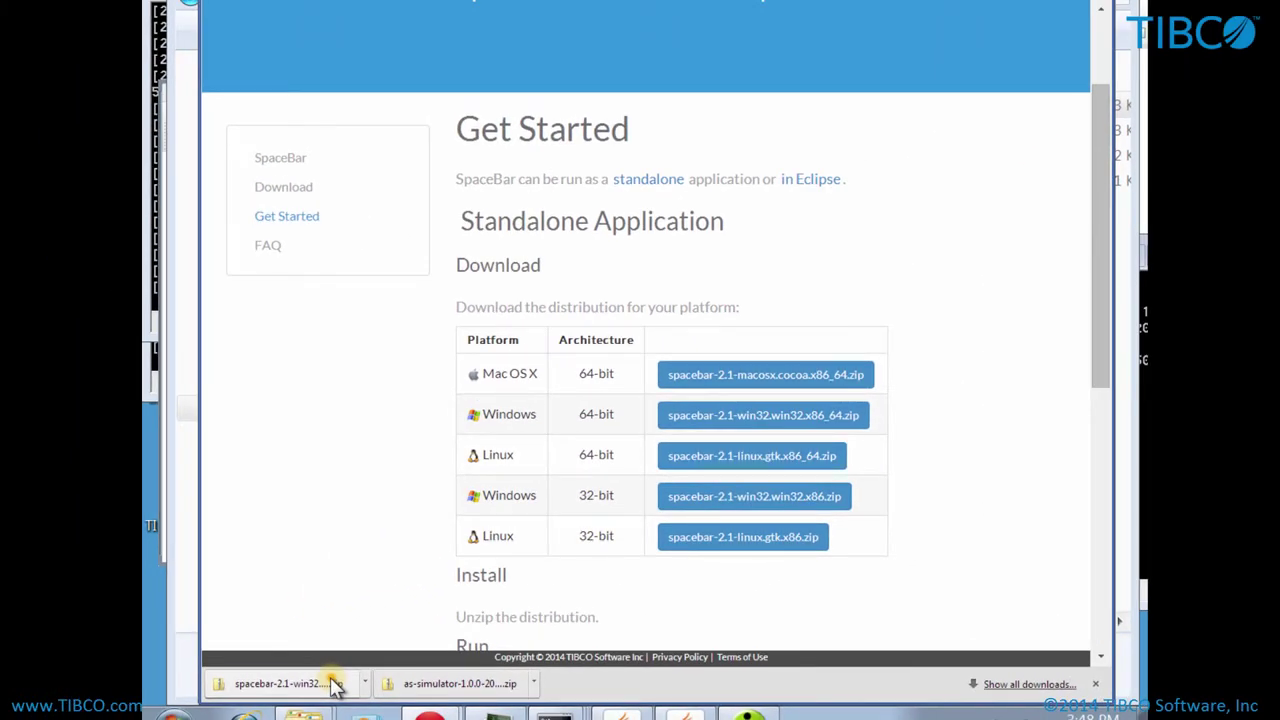
click(335, 685)
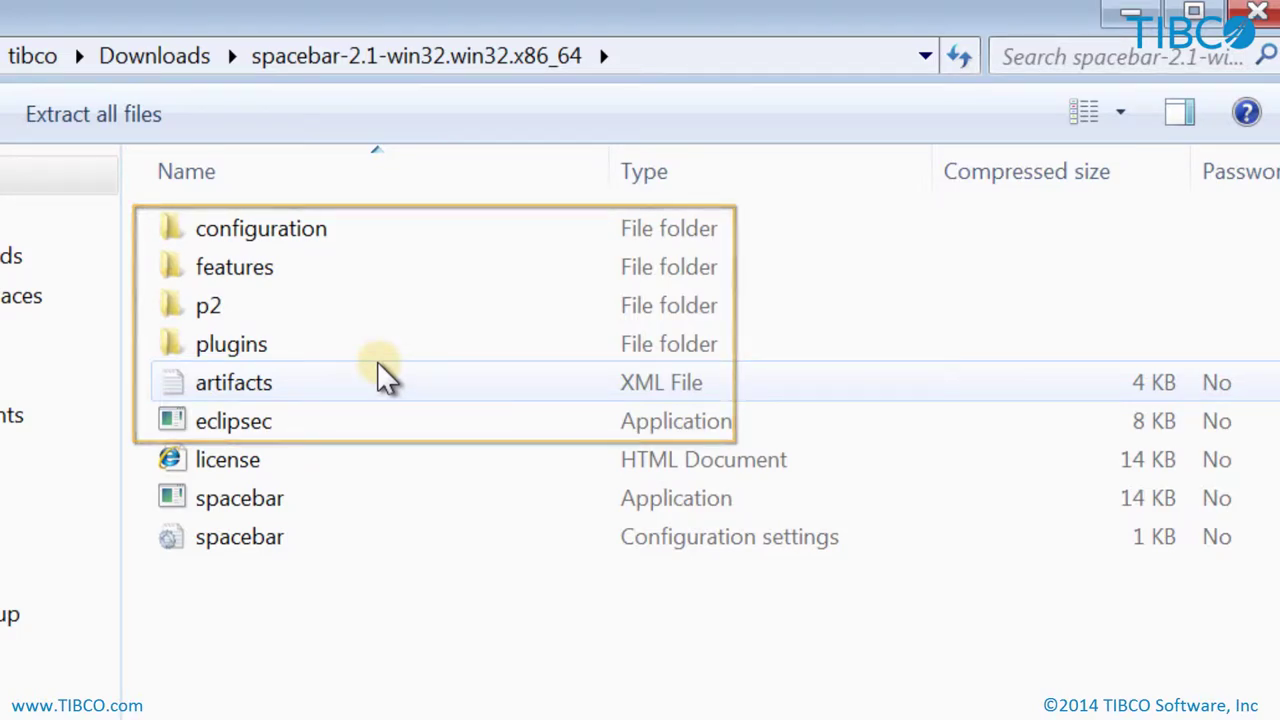
- Return to the Downloads folder and start extracting all files from the spacebar-2.1-win32.win32.x86_64 archive
double_click(254, 229)
click(391, 58)
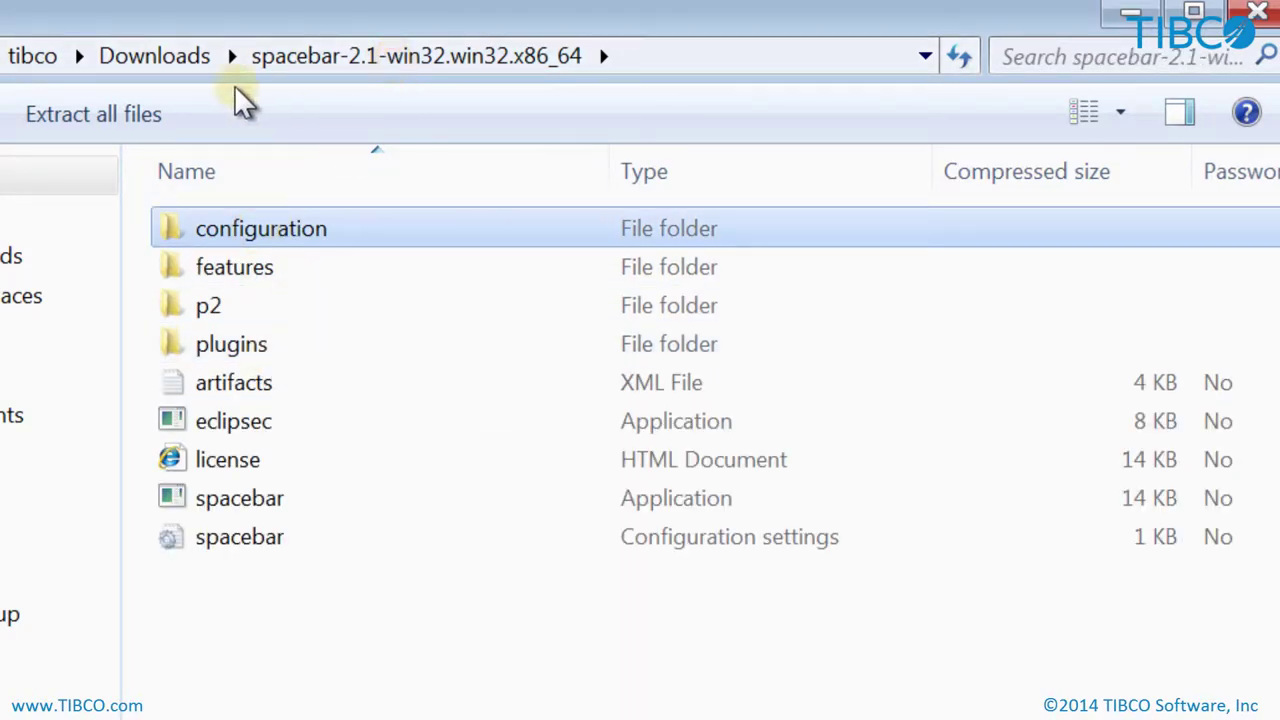
click(168, 54)
right_click(310, 376)
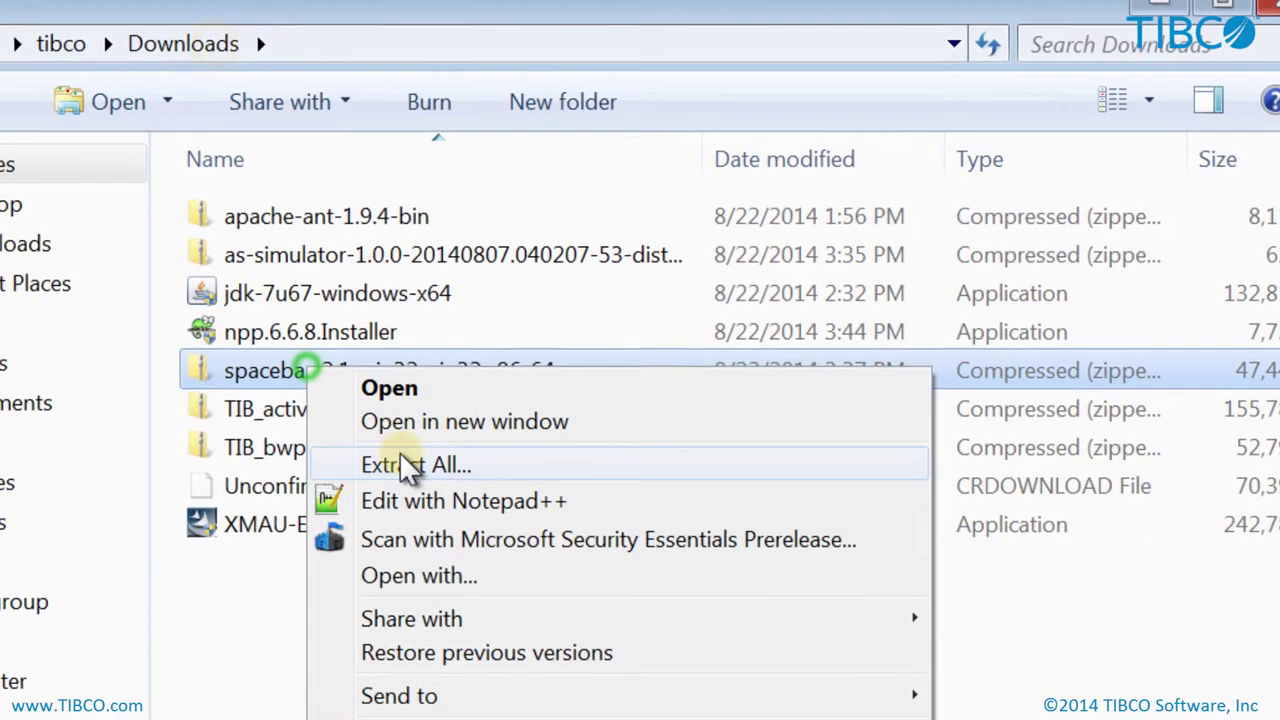
click(384, 477)
- Try to replace the extraction destination path with c:\\
drag(337, 392, 69, 384)
key(BackSpace)
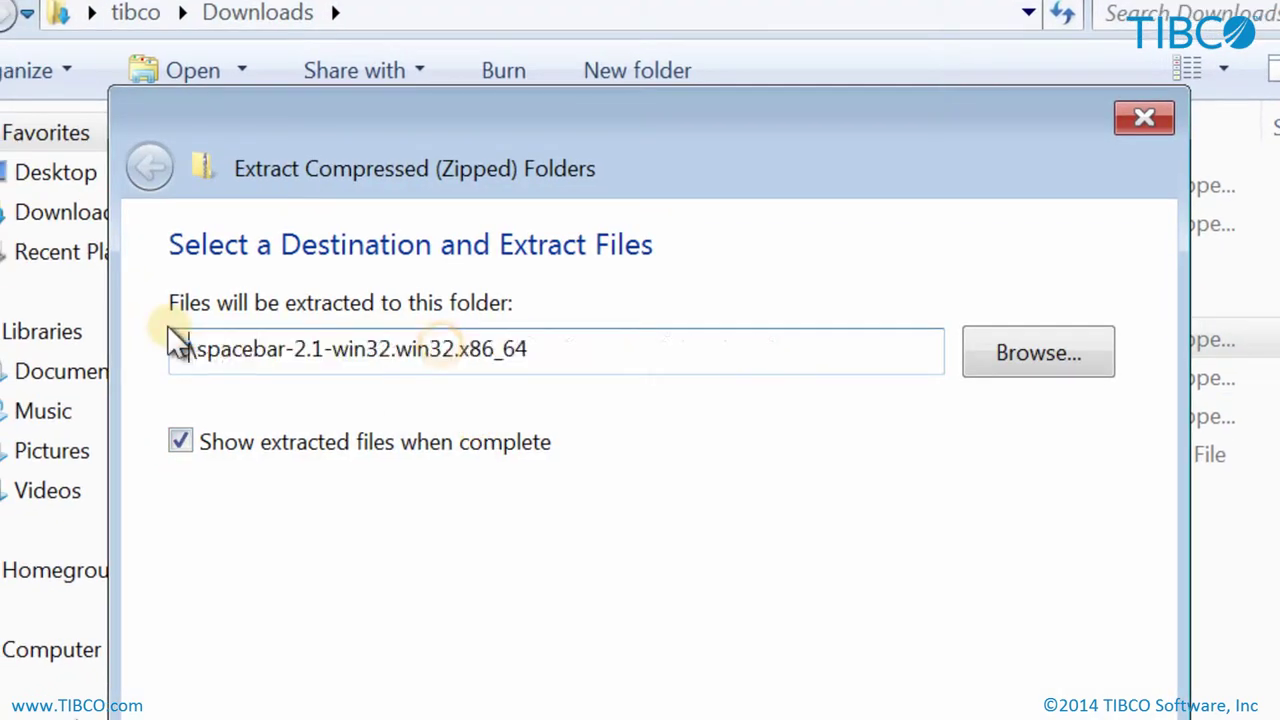
text(c:\)
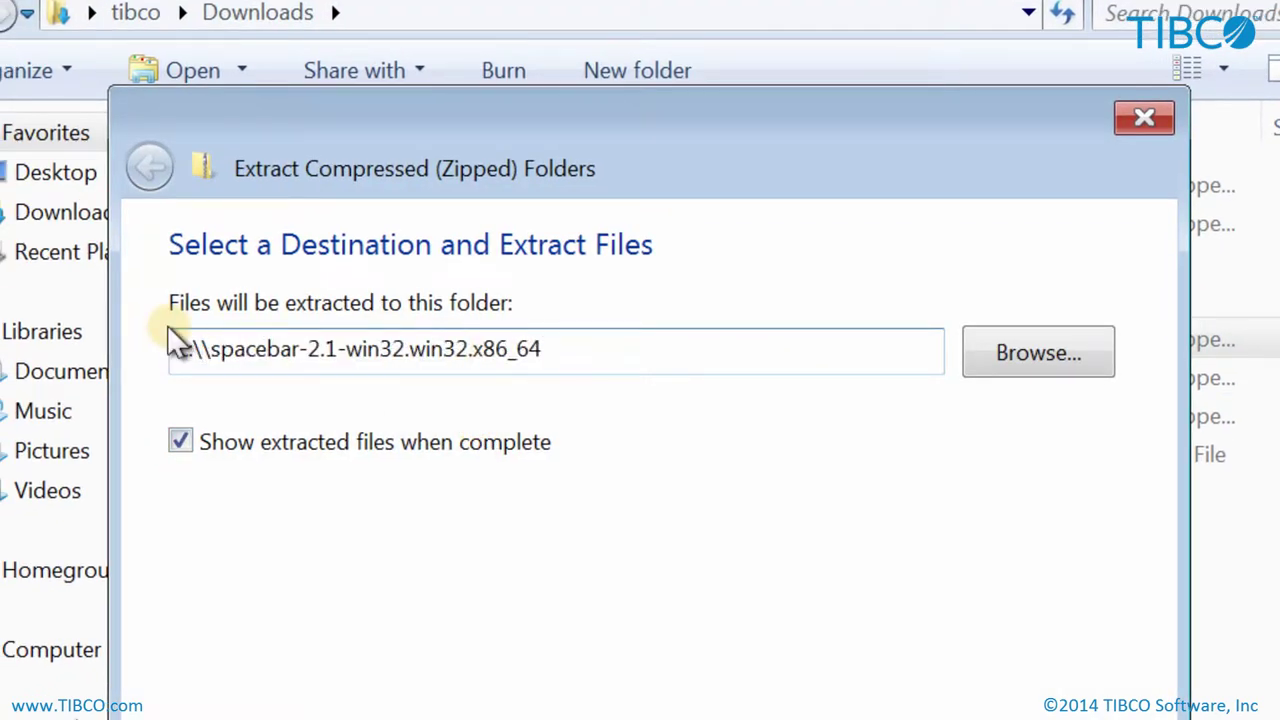
drag(543, 354, 214, 343)
key(BackSpace)
- Extract the archive into a new folder named spacebar inside the activespaces-tools folder on drive C
click(1029, 355)
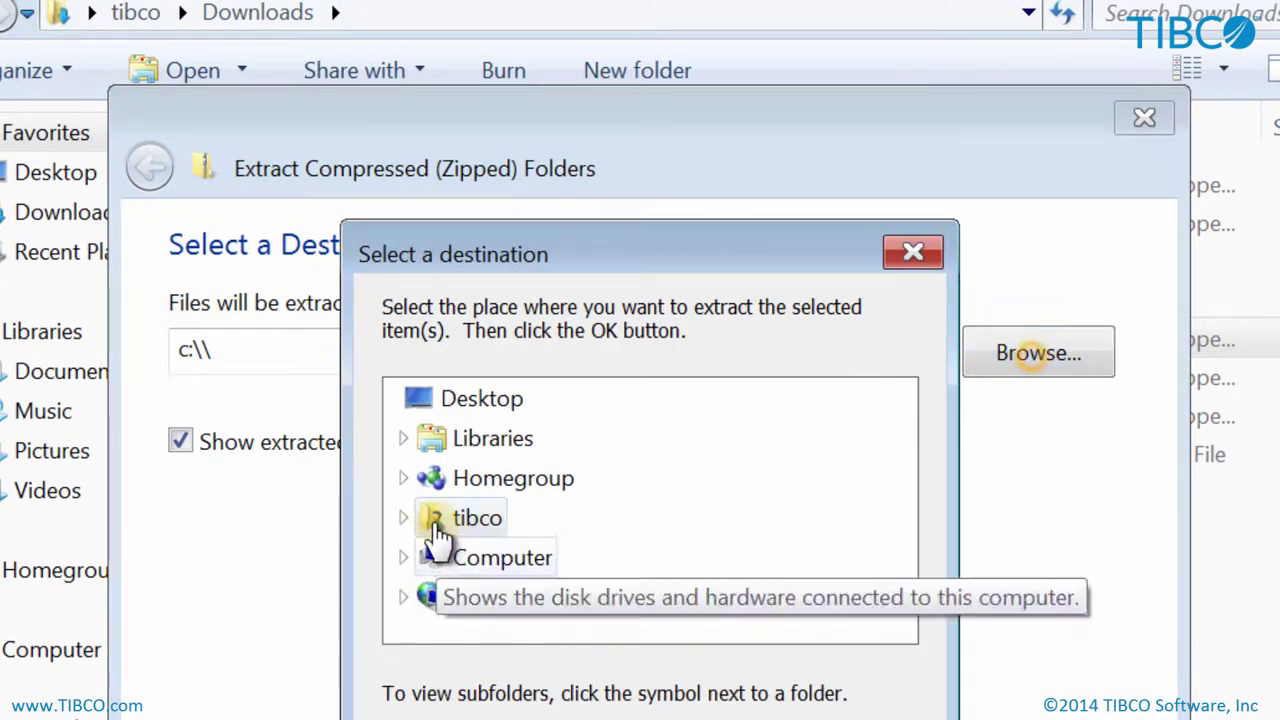
key(Down)
key(Down)
key(alt+m)
text(spacebar)
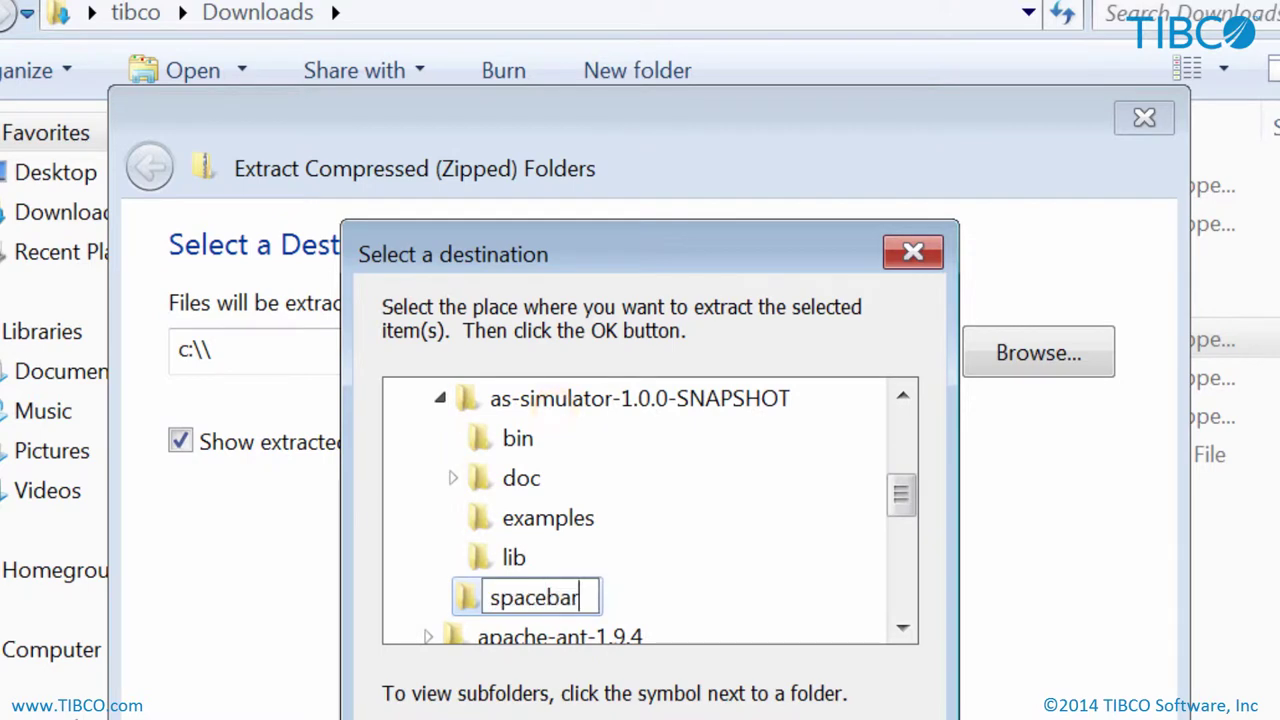
key(Return)
key(Return)
key(Return)
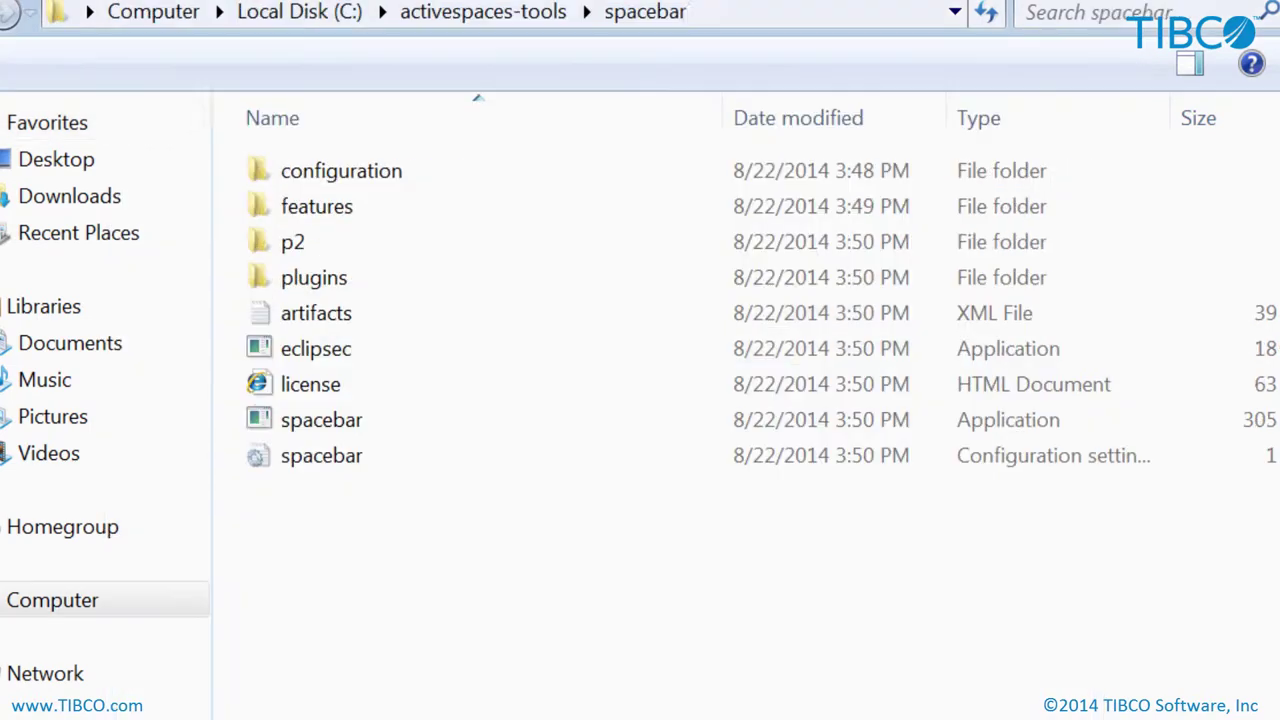
- Launch the spacebar application from the extracted folder
double_click(297, 425)
click(697, 529)
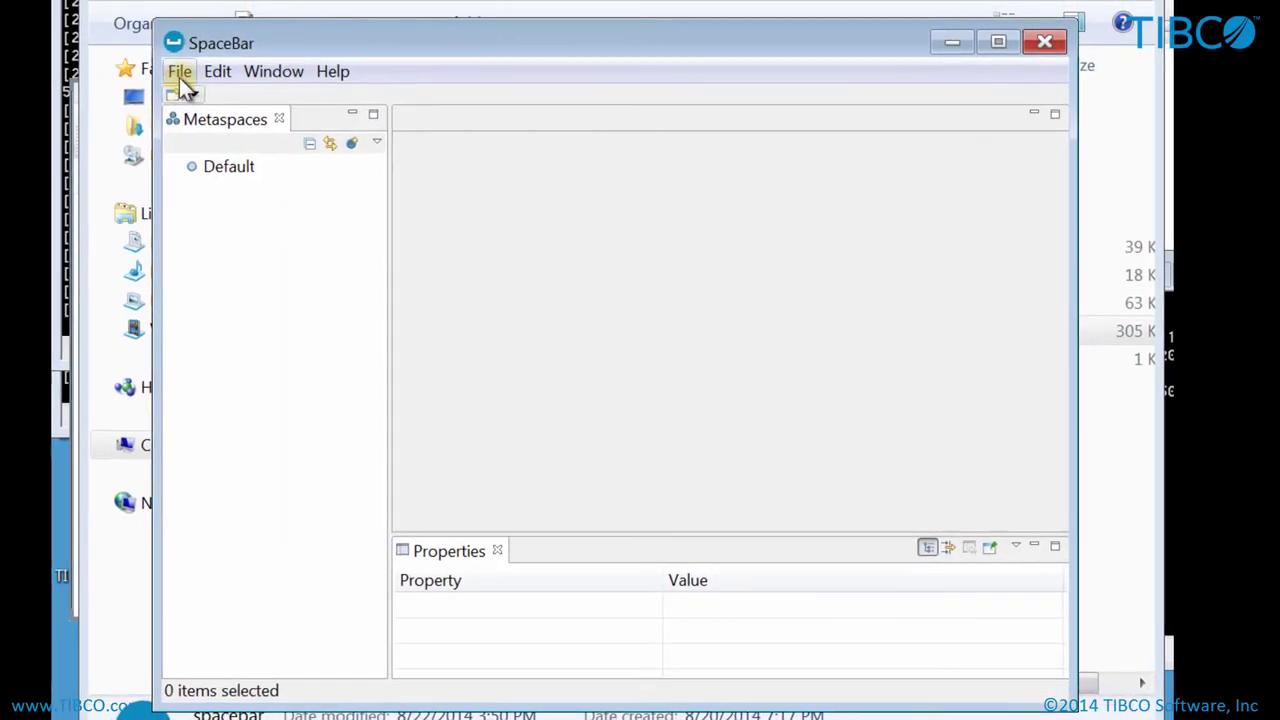
click(179, 74)
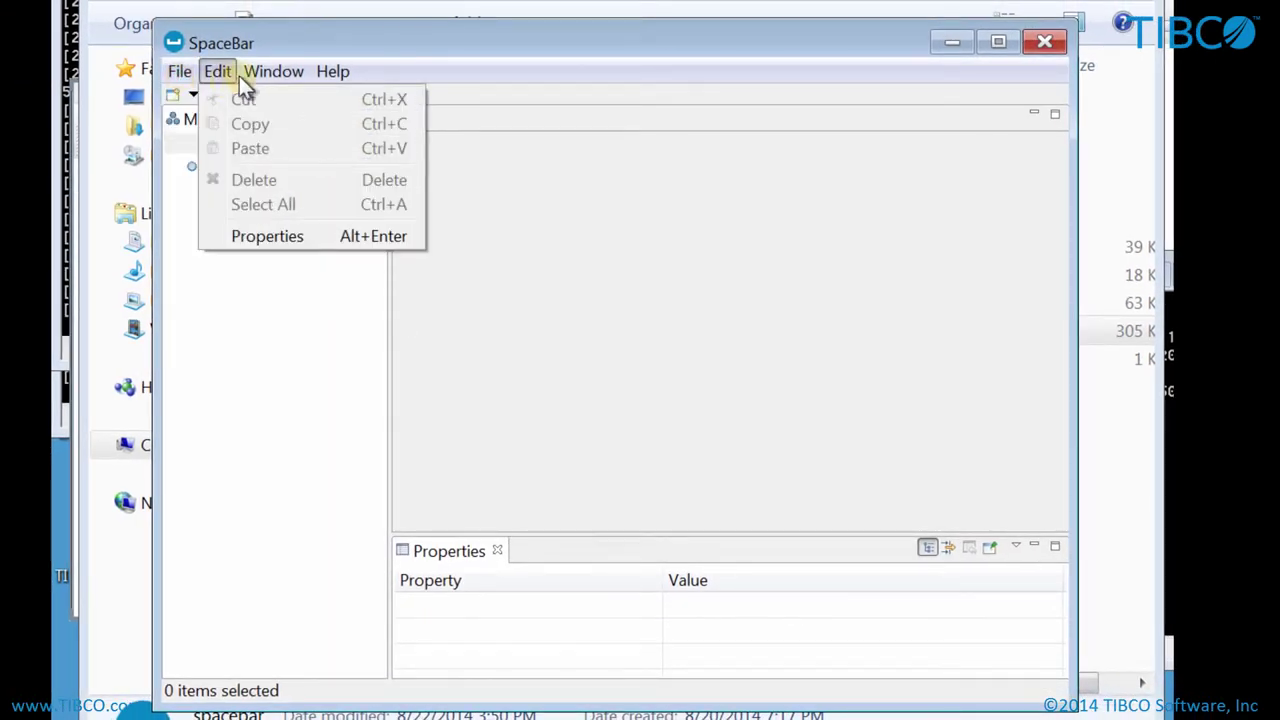
mouse_move(280, 70)
click(238, 247)
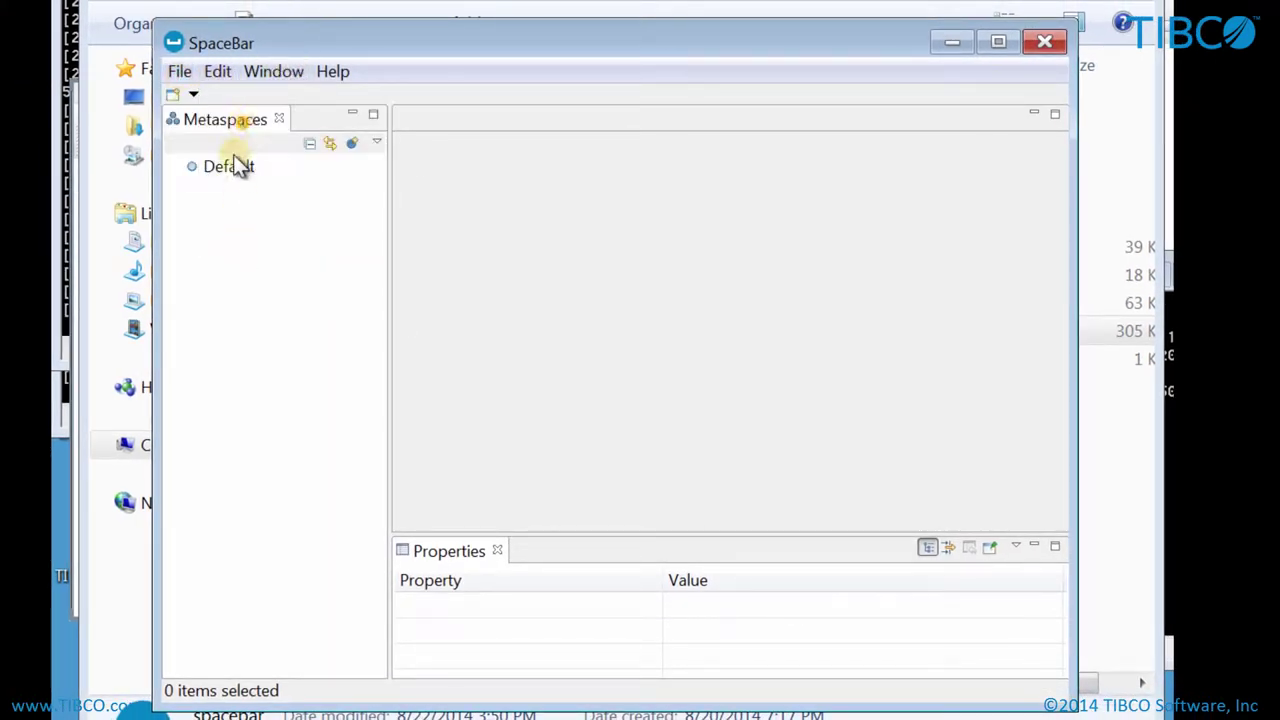
click(230, 166)
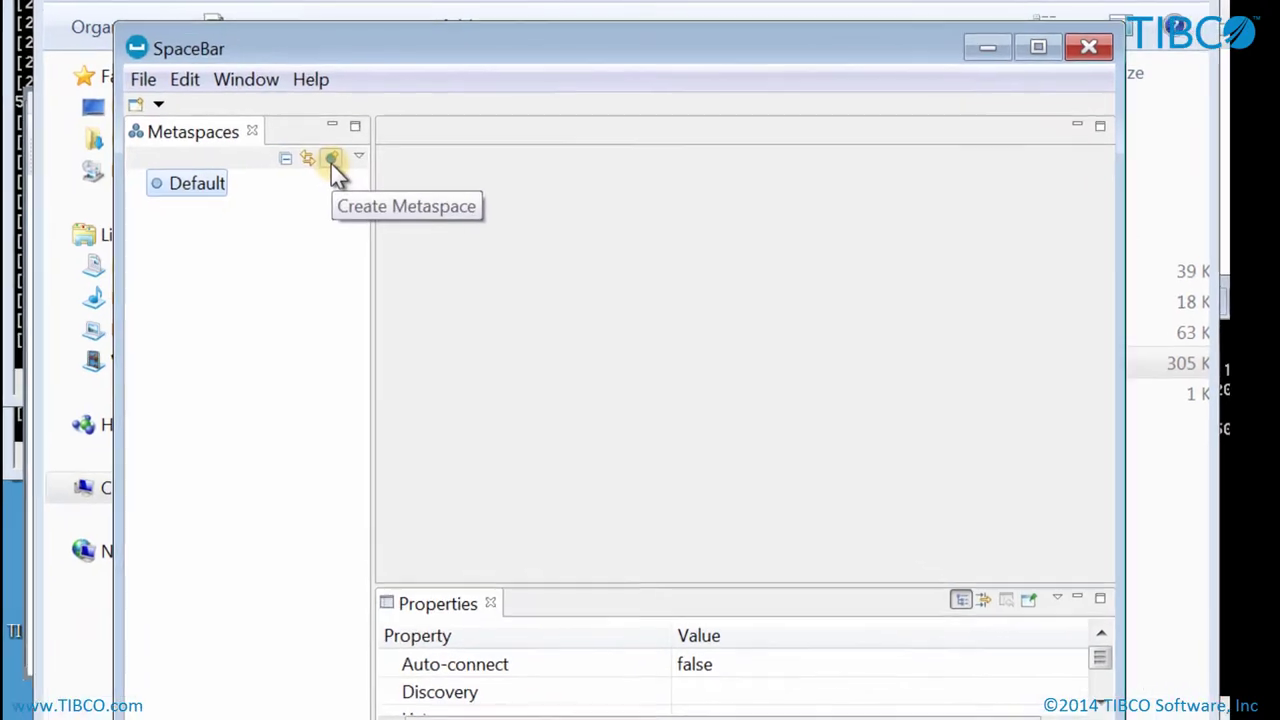
- Create a metaspace connection named spacebar1-ms-tcp with metaspace ms, member spacebar1 and discovery tcp://:50000
click(351, 145)
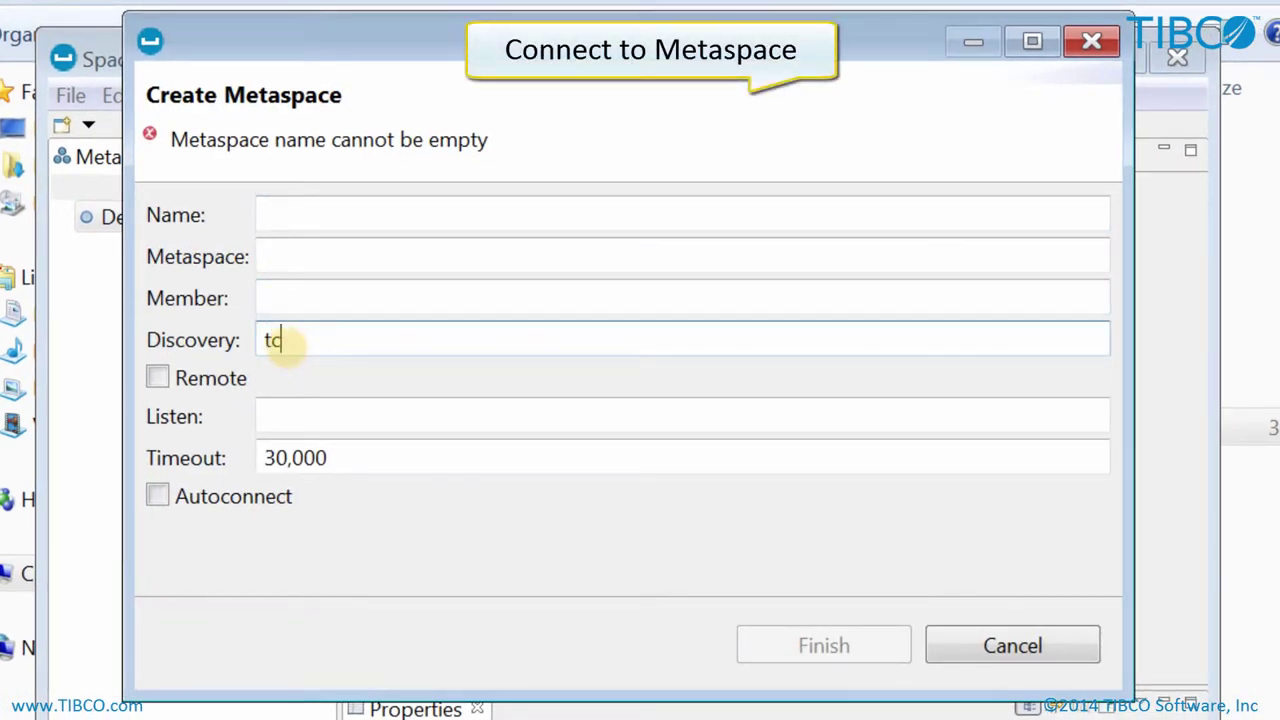
text(0000)
click(308, 252)
text(ms)
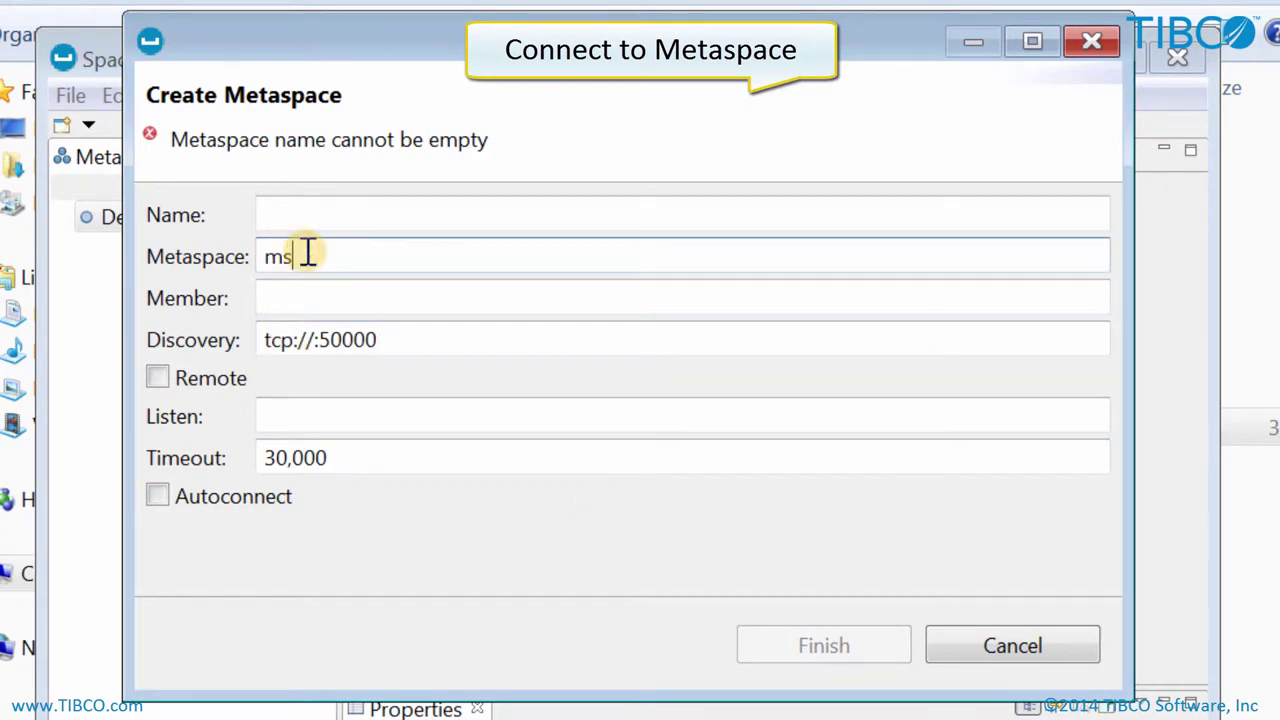
click(307, 286)
text(spac)
click(323, 211)
text(spacebar1)
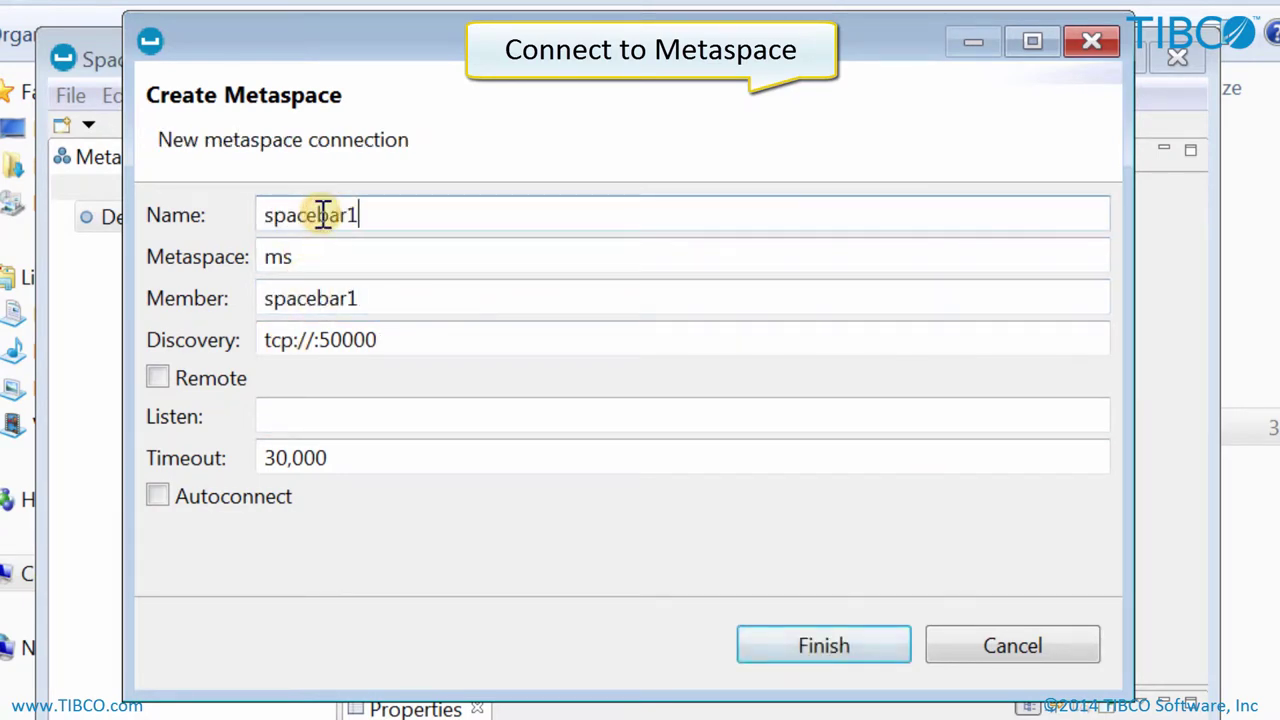
text(-ms-tcp)
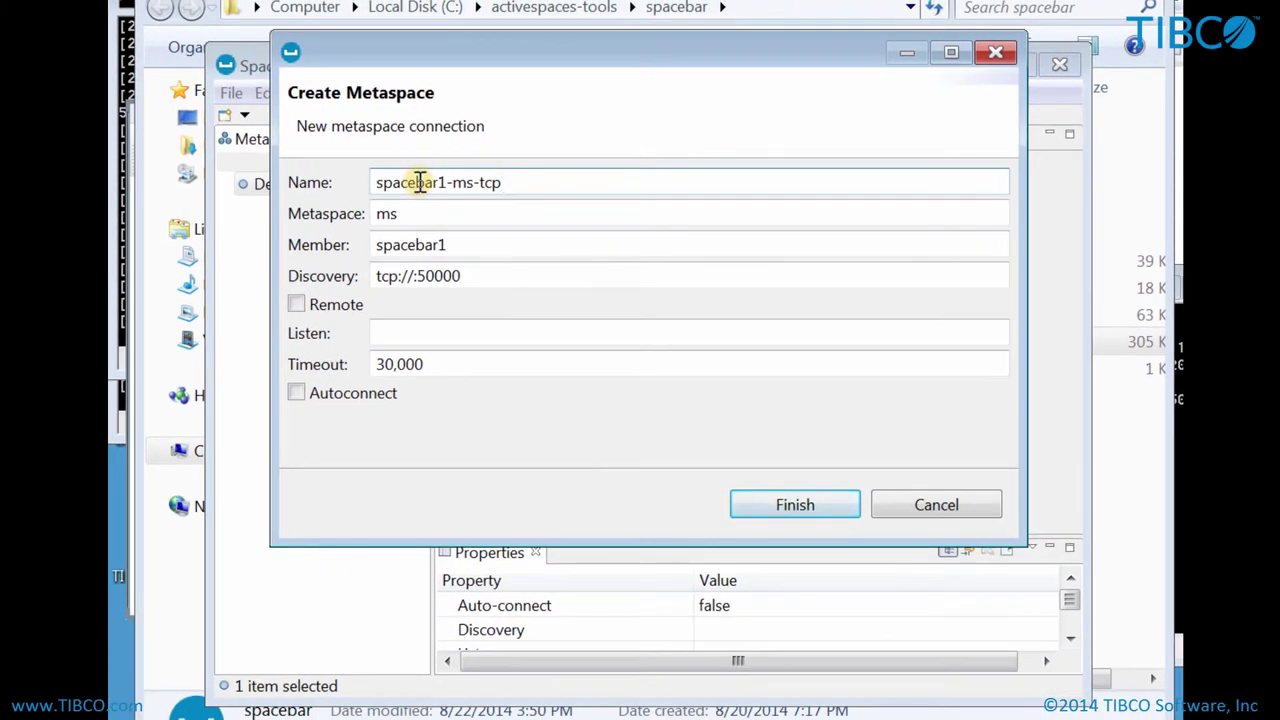
click(823, 645)
- Connect to the spacebar1-ms-tcp metaspace, allowing spacebar through the Windows firewall on private networks
double_click(292, 211)
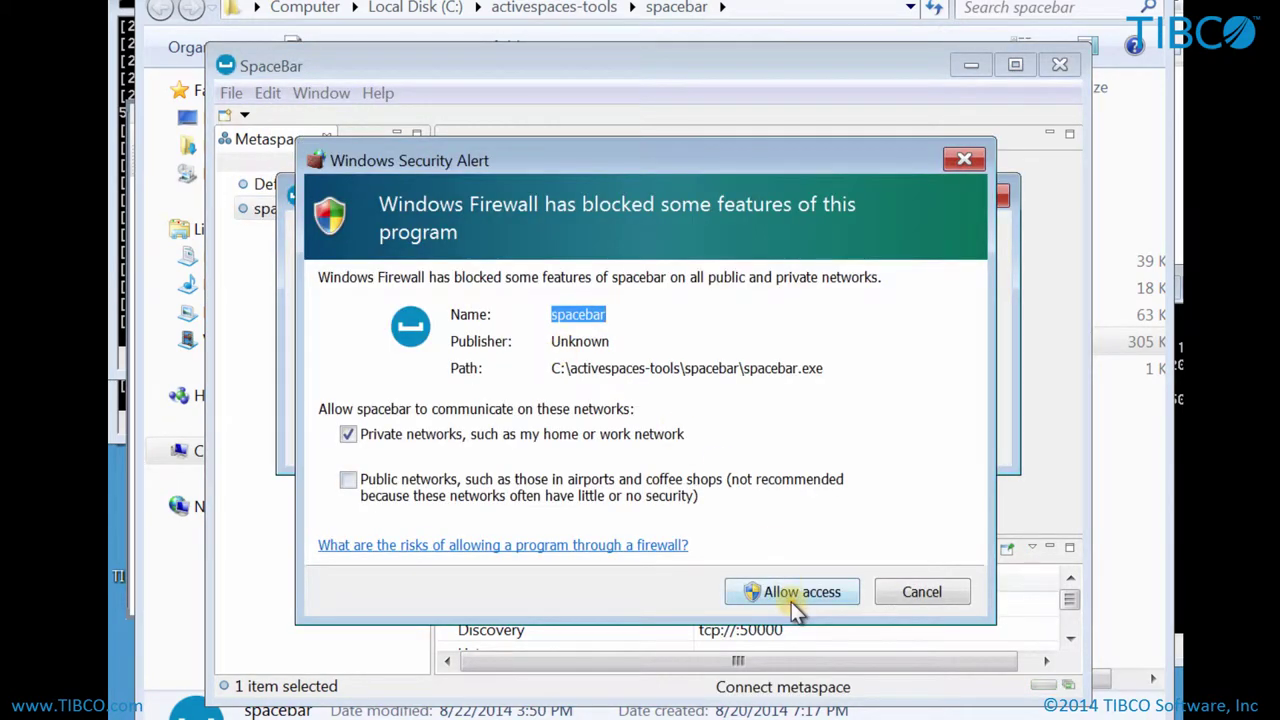
click(792, 598)
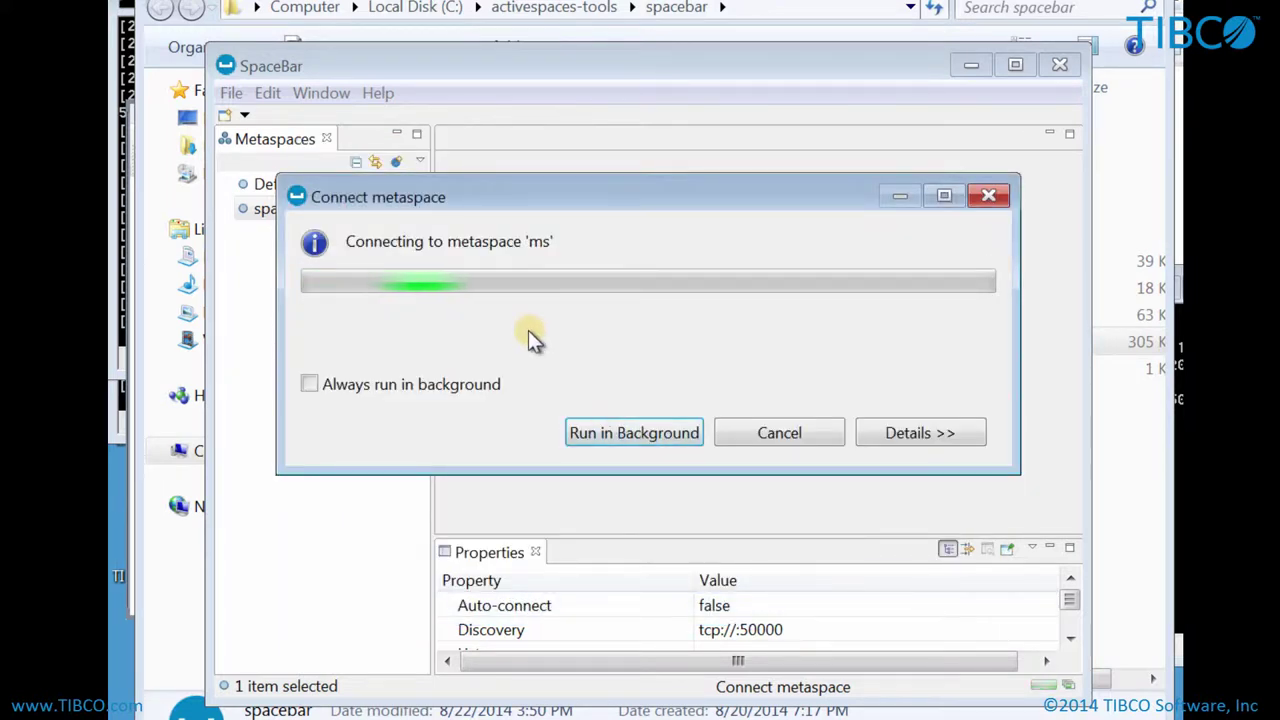
- Check the member log in the Command Prompt window, and inspect the members listed under spacebar1-ms-tcp in SpaceBar
click(124, 250)
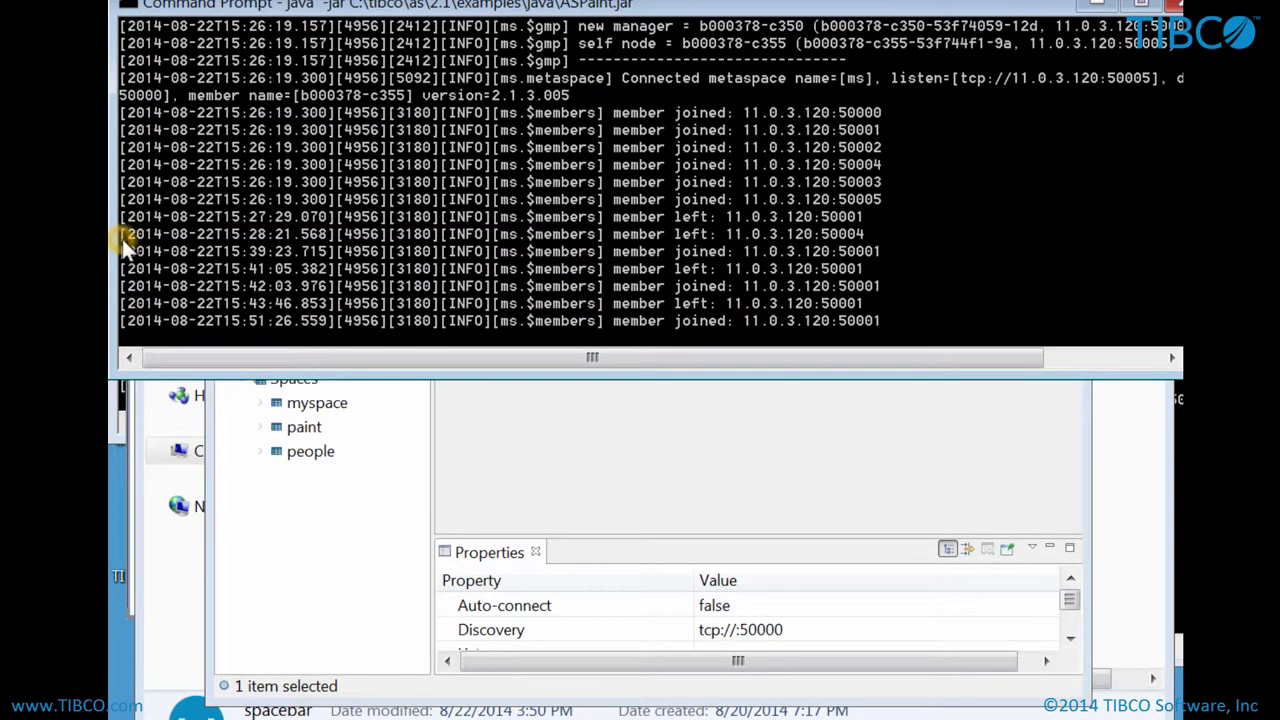
click(649, 436)
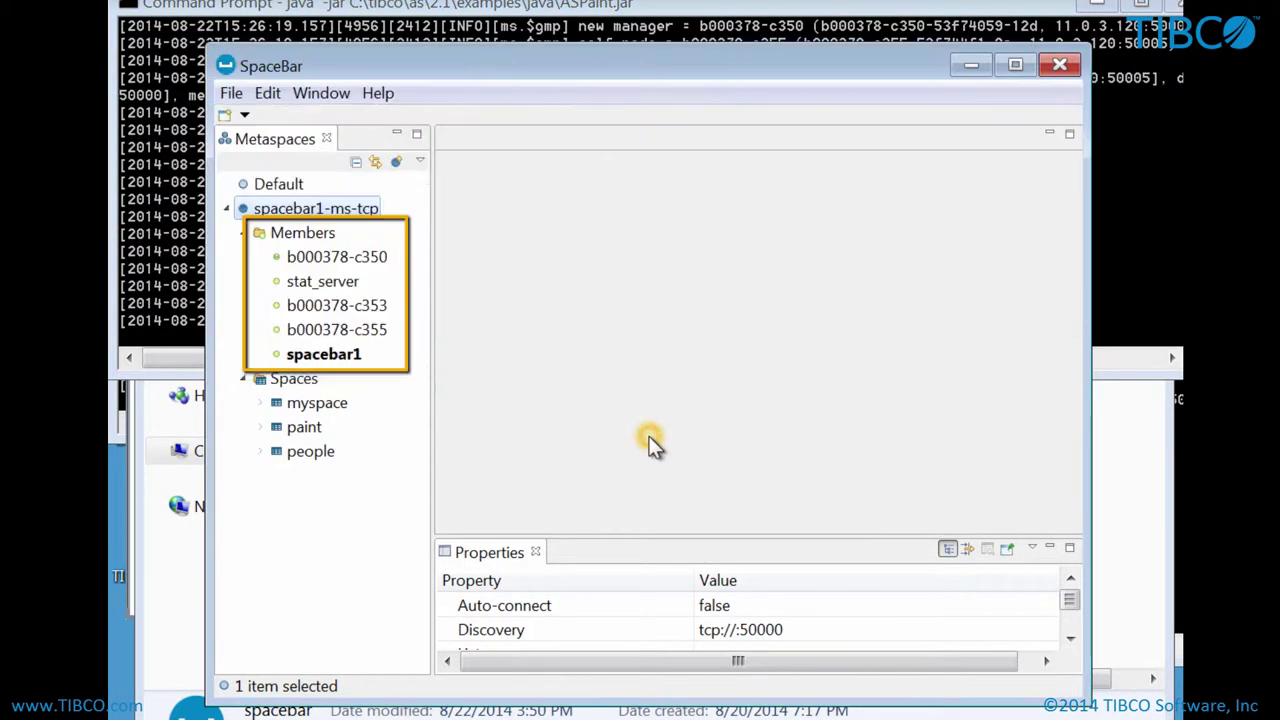
click(338, 259)
click(342, 283)
click(330, 330)
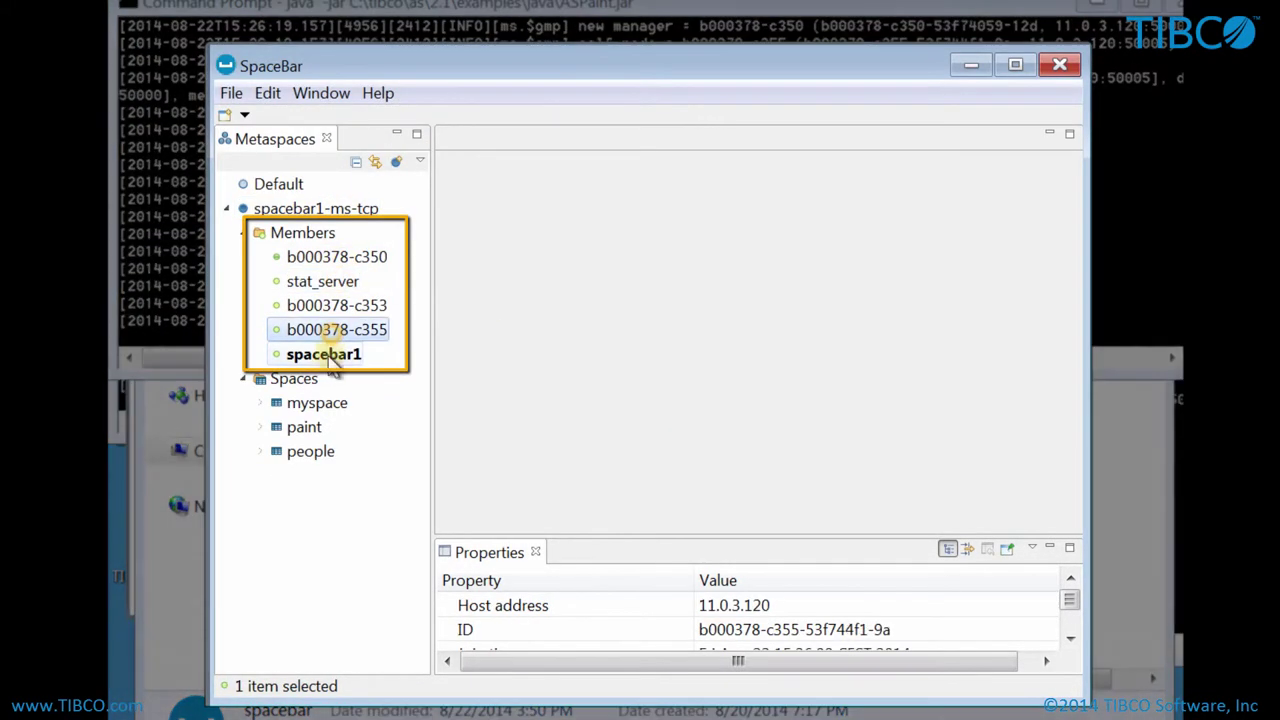
- Look at the myspace space and expand the people space to inspect its members and indexes
click(307, 404)
double_click(303, 453)
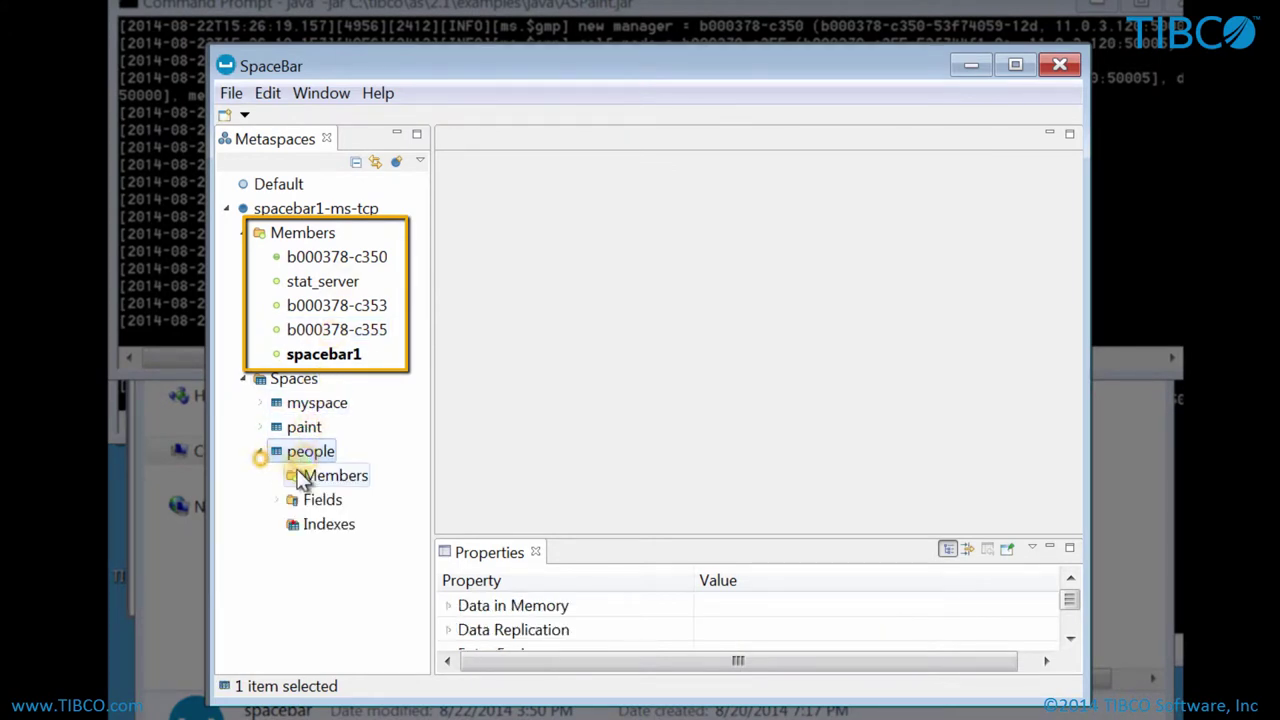
click(310, 476)
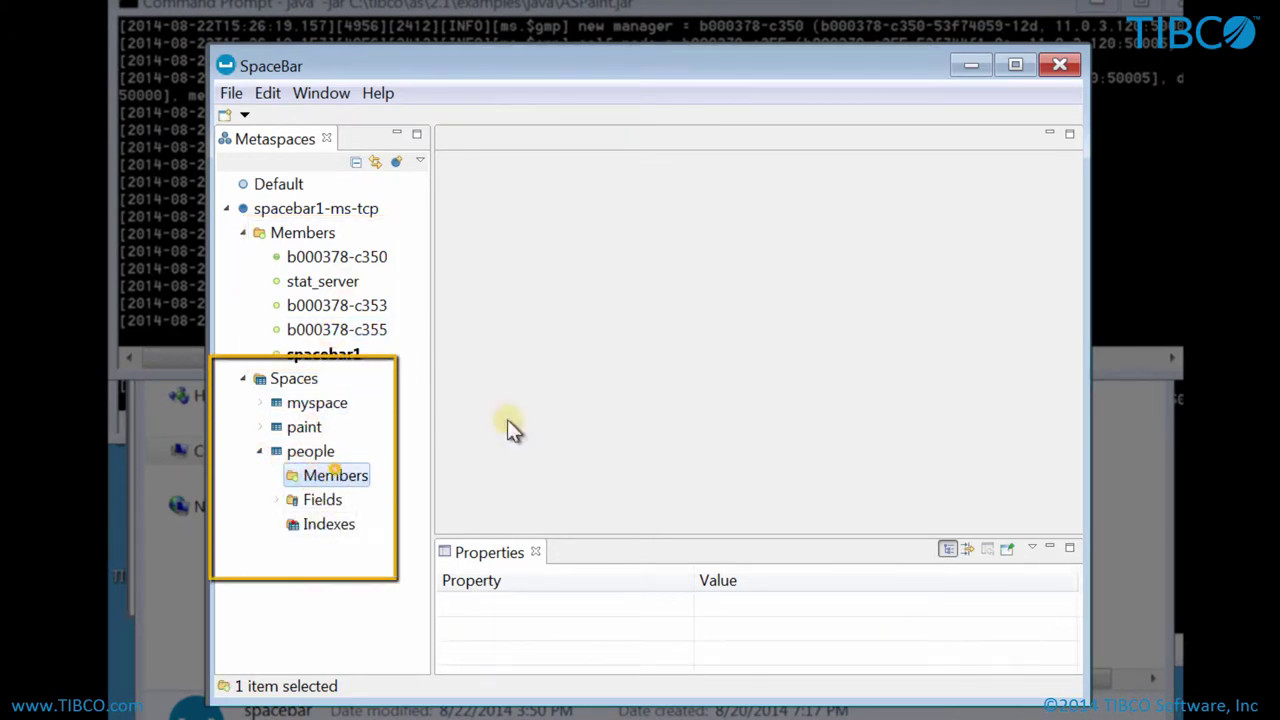
click(312, 521)
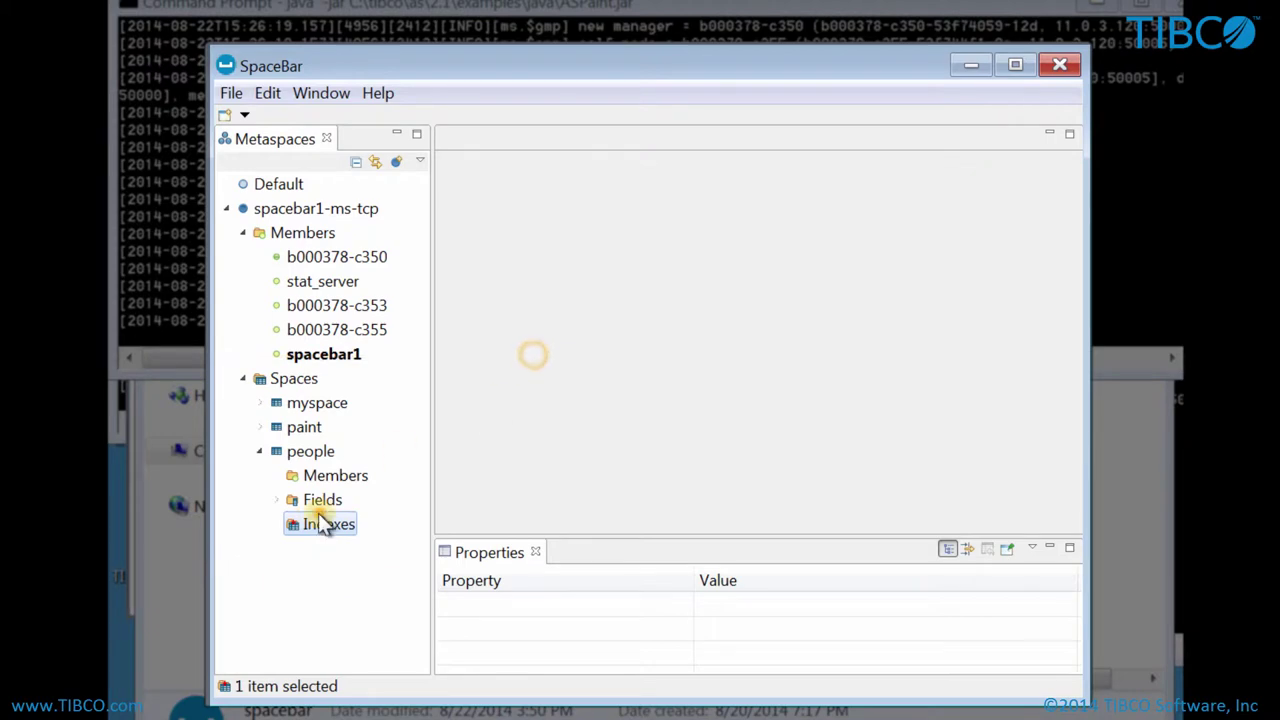
- Show the paint space's properties in an enlarged Properties view and expand its property groups
click(304, 427)
drag(596, 536, 596, 372)
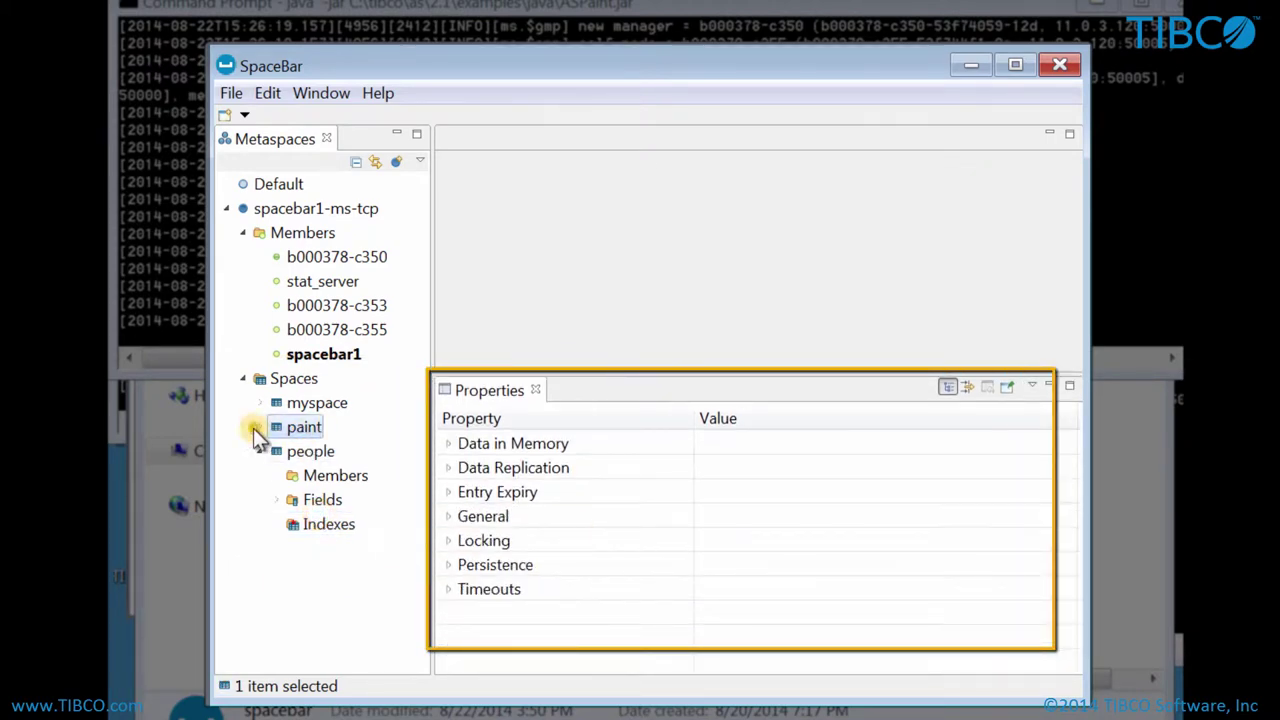
click(448, 443)
click(446, 540)
click(451, 543)
click(457, 586)
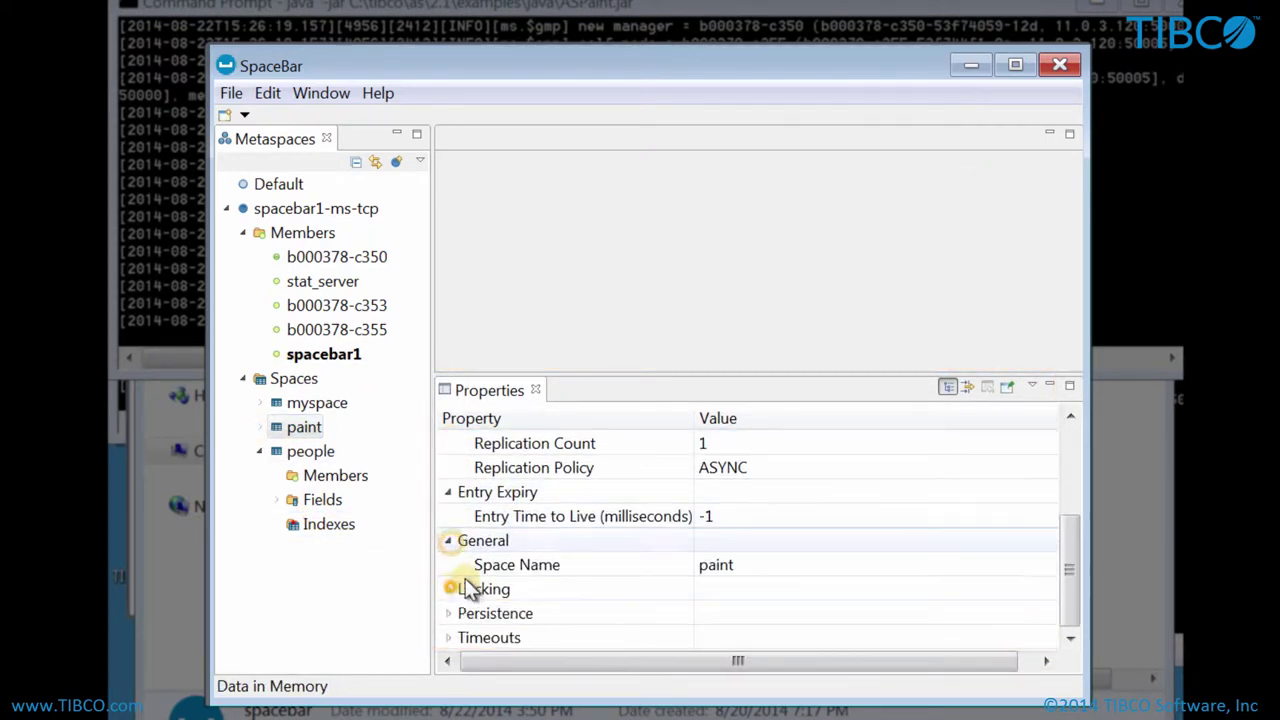
click(452, 592)
- Review the paint space's replication, entry expiry, locking and persistence settings
scroll(480, 585, up, 3)
scroll(614, 491, down, 1)
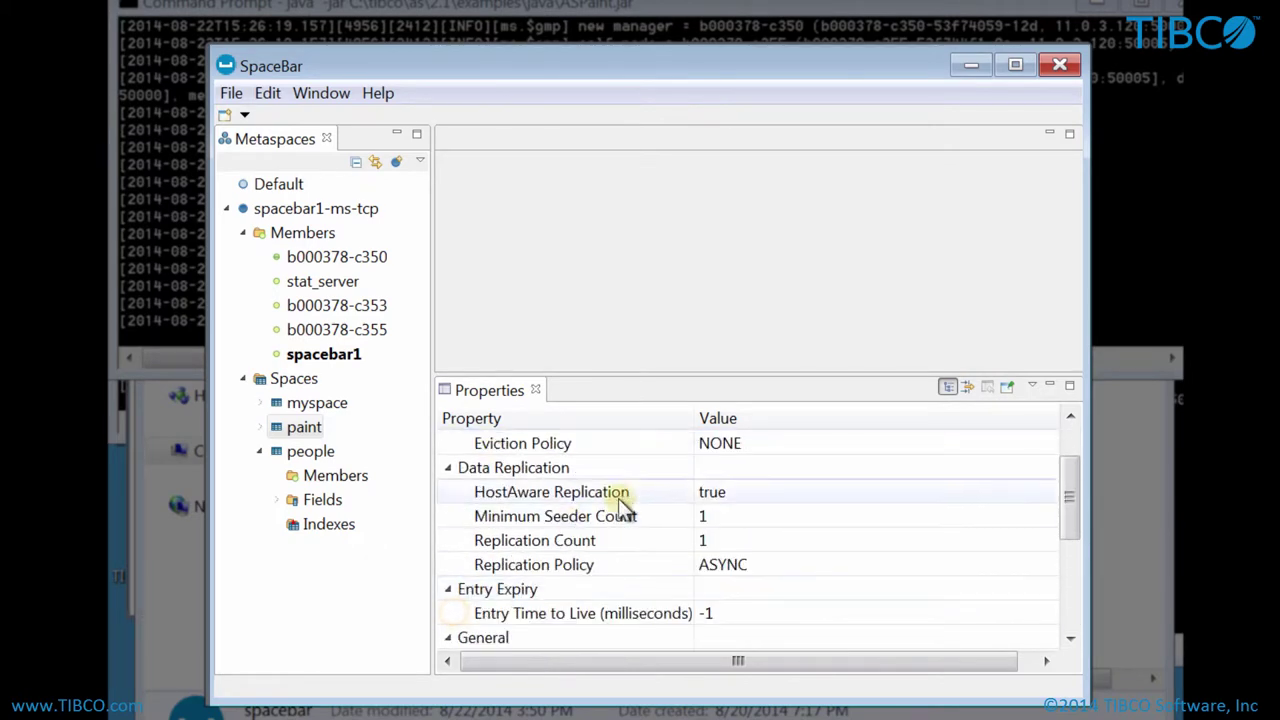
click(534, 563)
click(463, 612)
scroll(456, 600, down, 5)
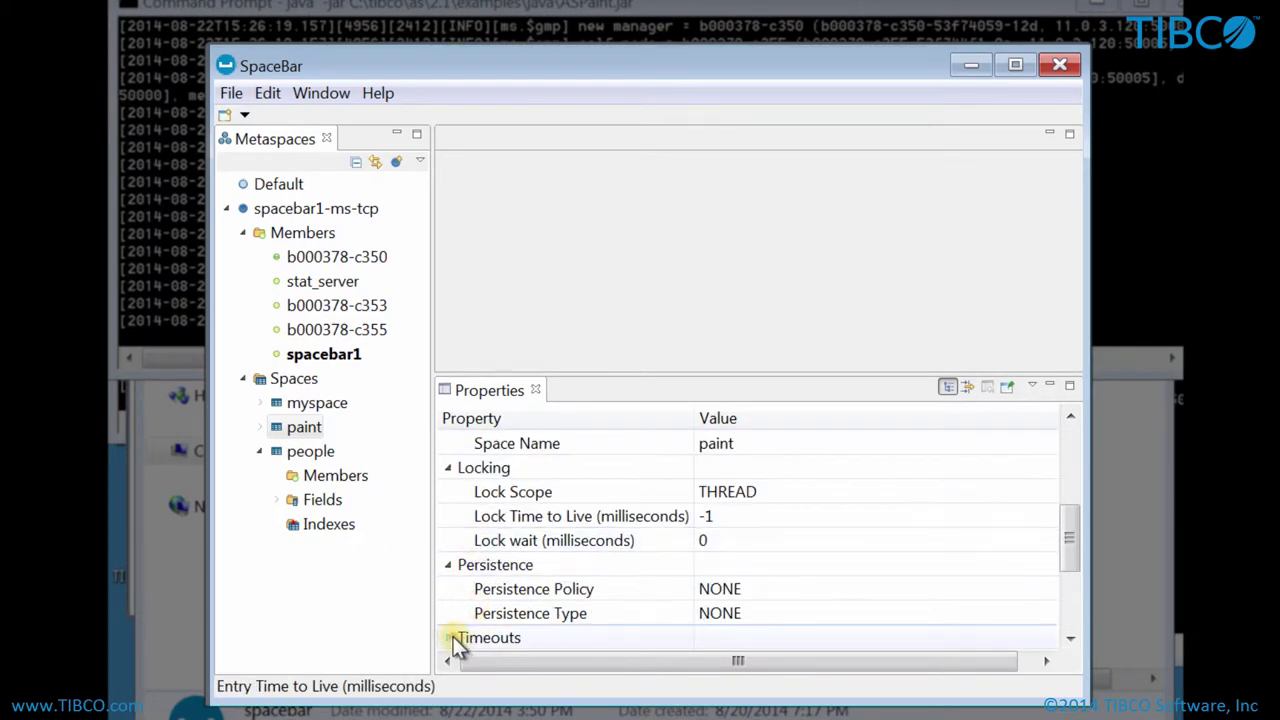
scroll(540, 600, up, 4)
scroll(573, 588, up, 3)
- Expand the paint space's members and inspect the properties of b000378-c353 and b000378-c355, including the distribution role
click(259, 427)
click(315, 453)
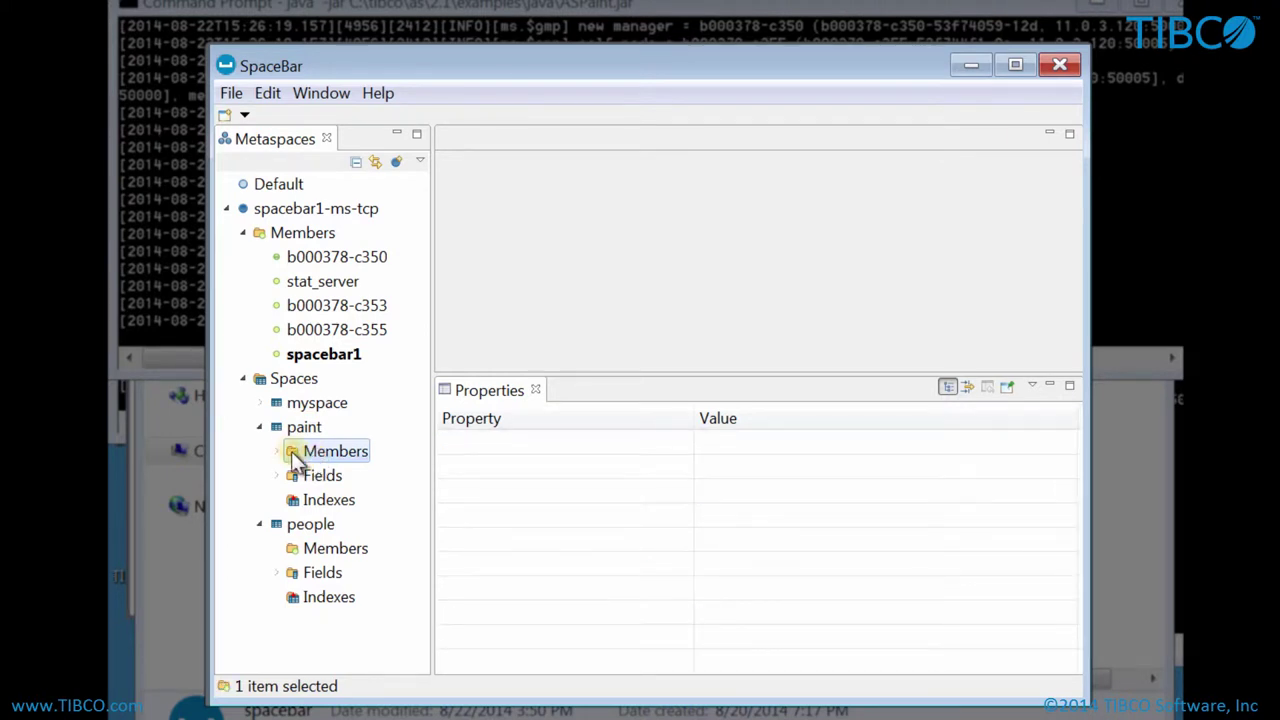
click(278, 451)
click(330, 476)
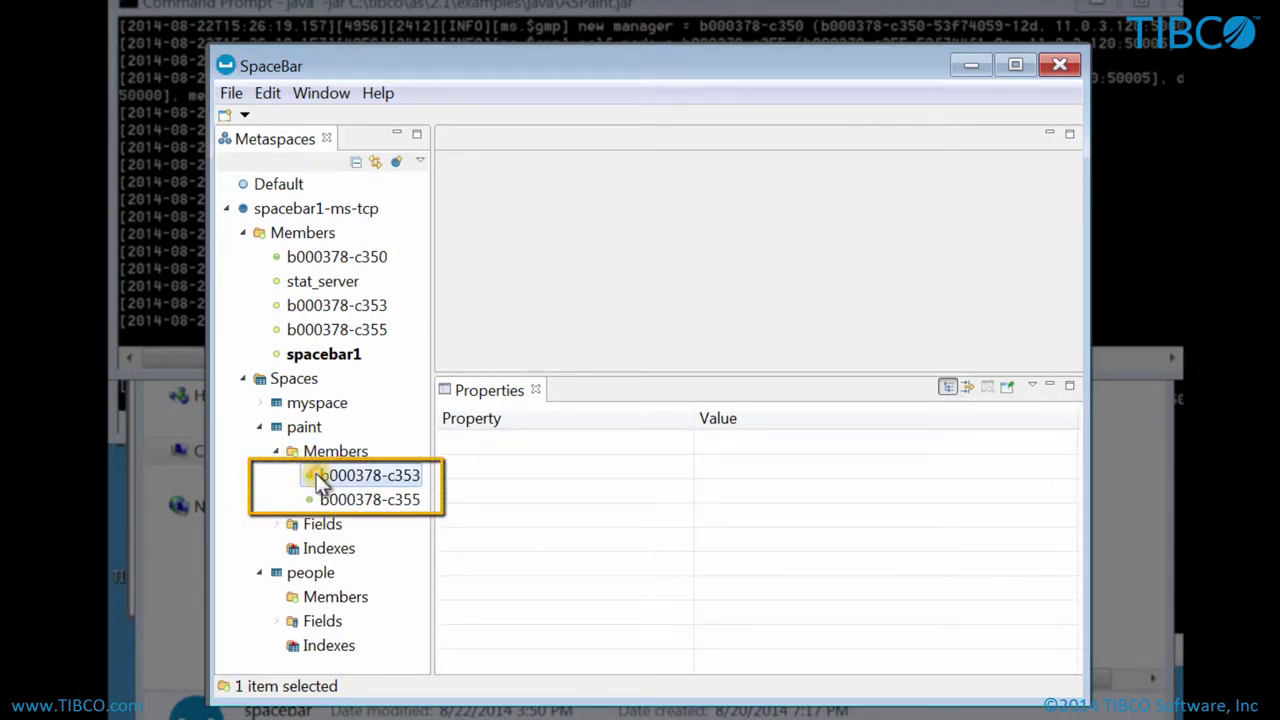
click(392, 500)
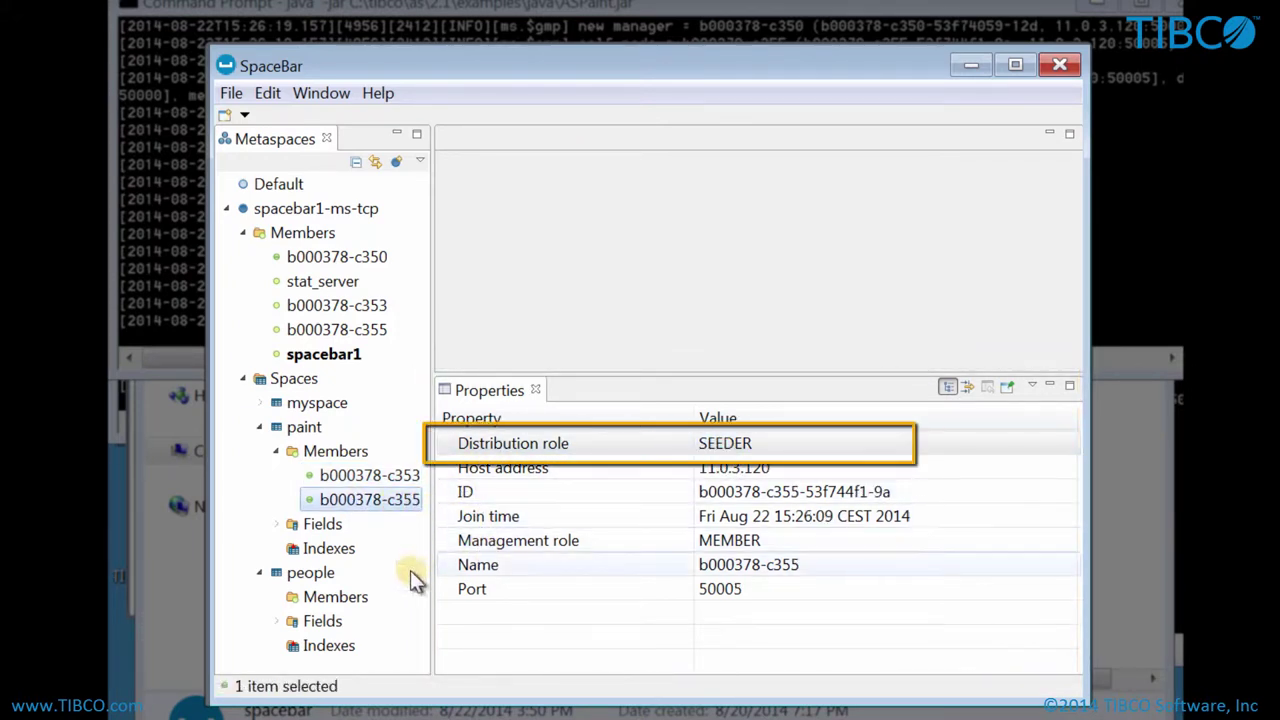
- Inspect the people space's members and fields, widening the Metaspaces tree, and view the properties of DateTime2 and AddressLine2
click(330, 597)
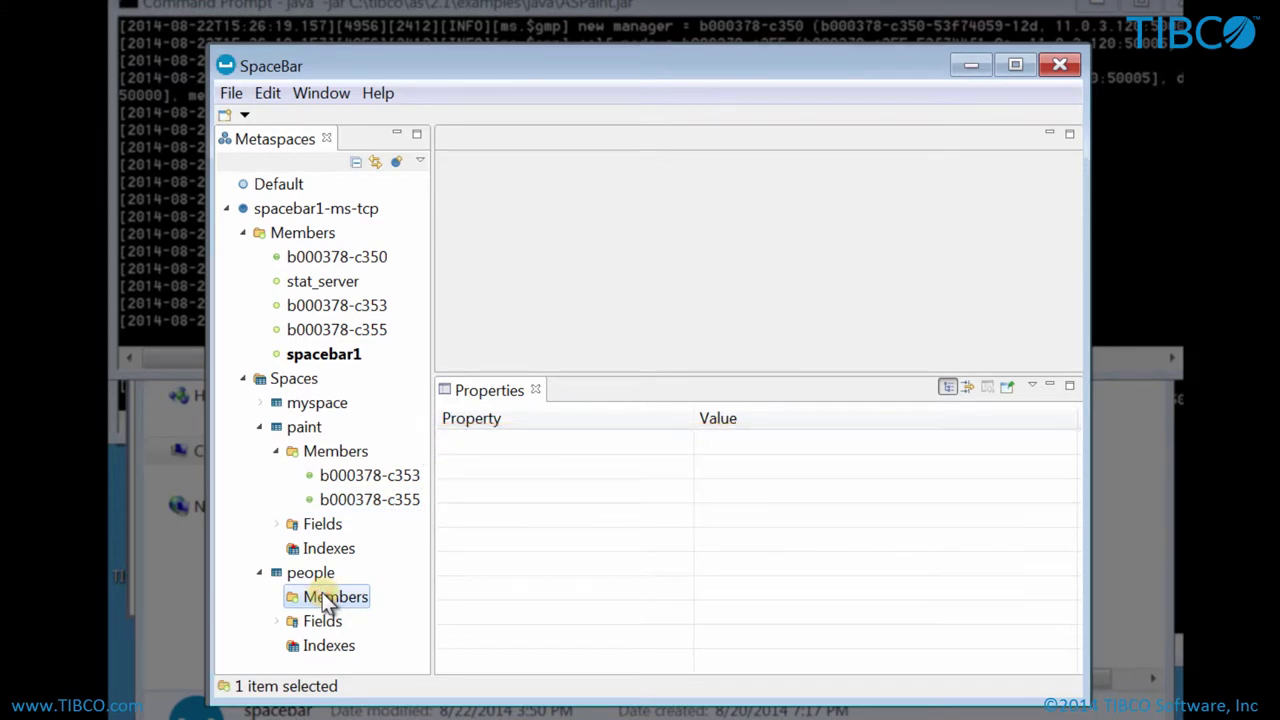
click(278, 620)
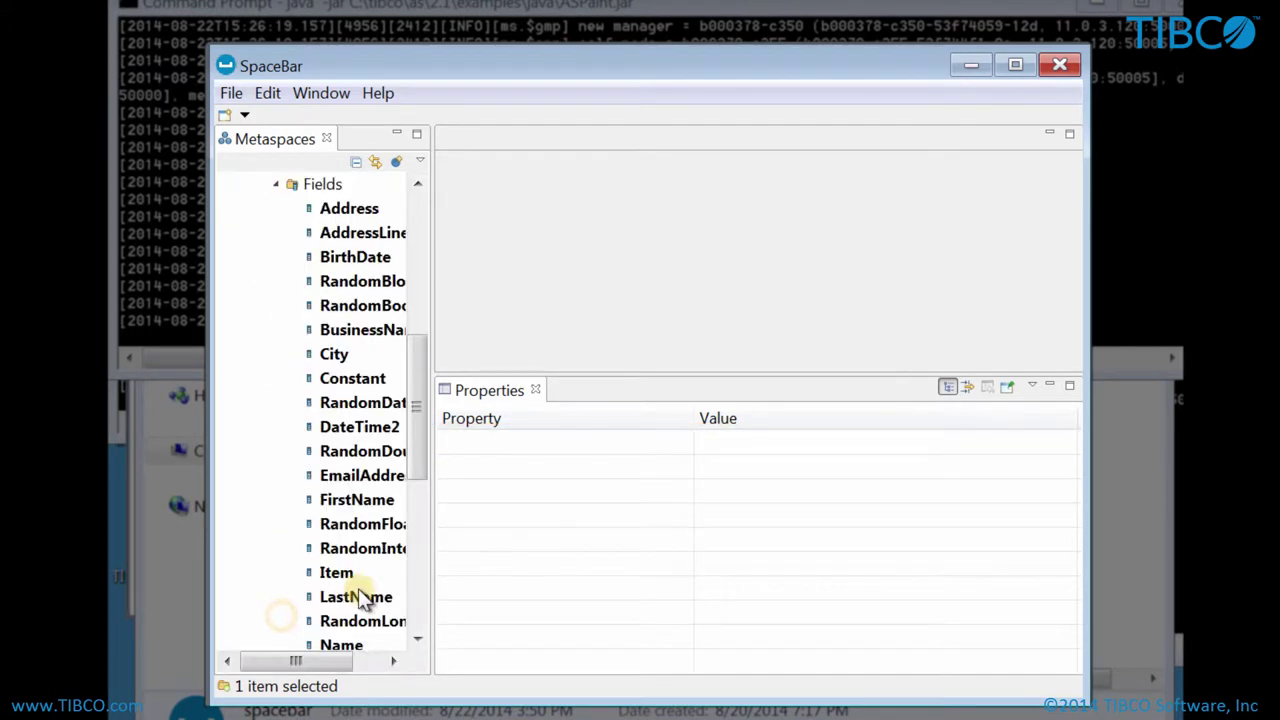
click(432, 390)
drag(550, 369, 580, 366)
click(375, 386)
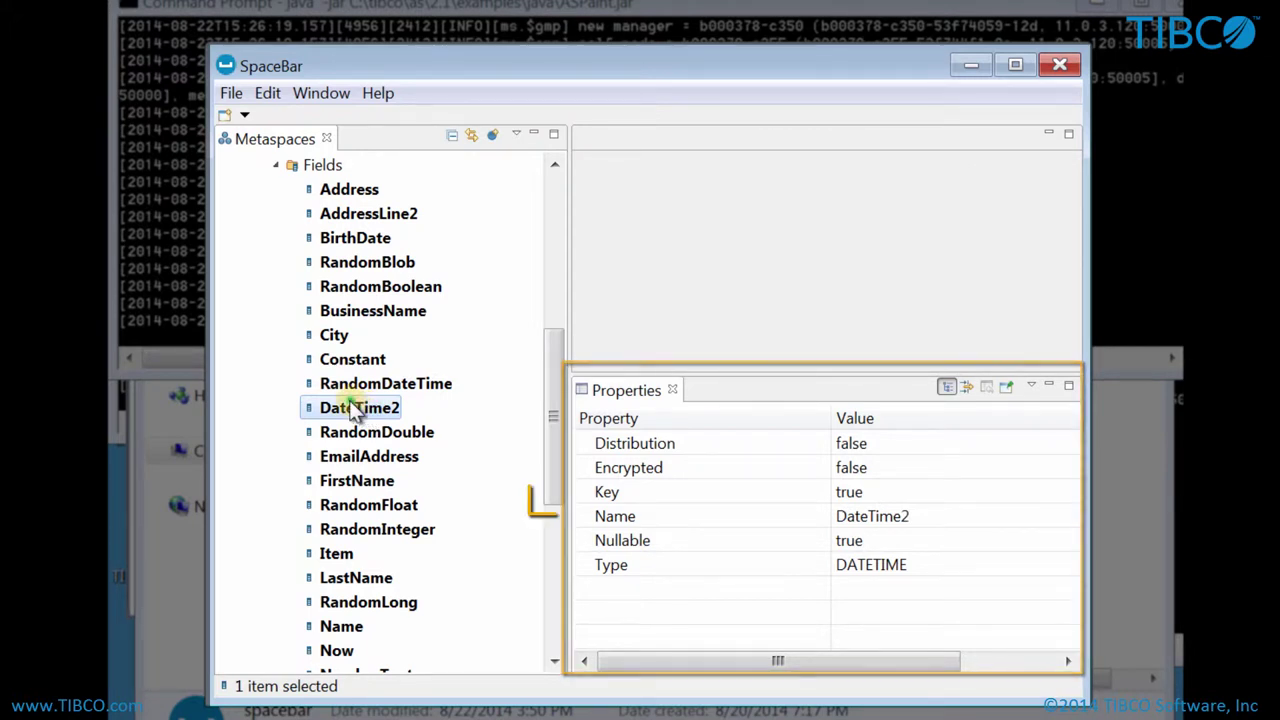
click(326, 213)
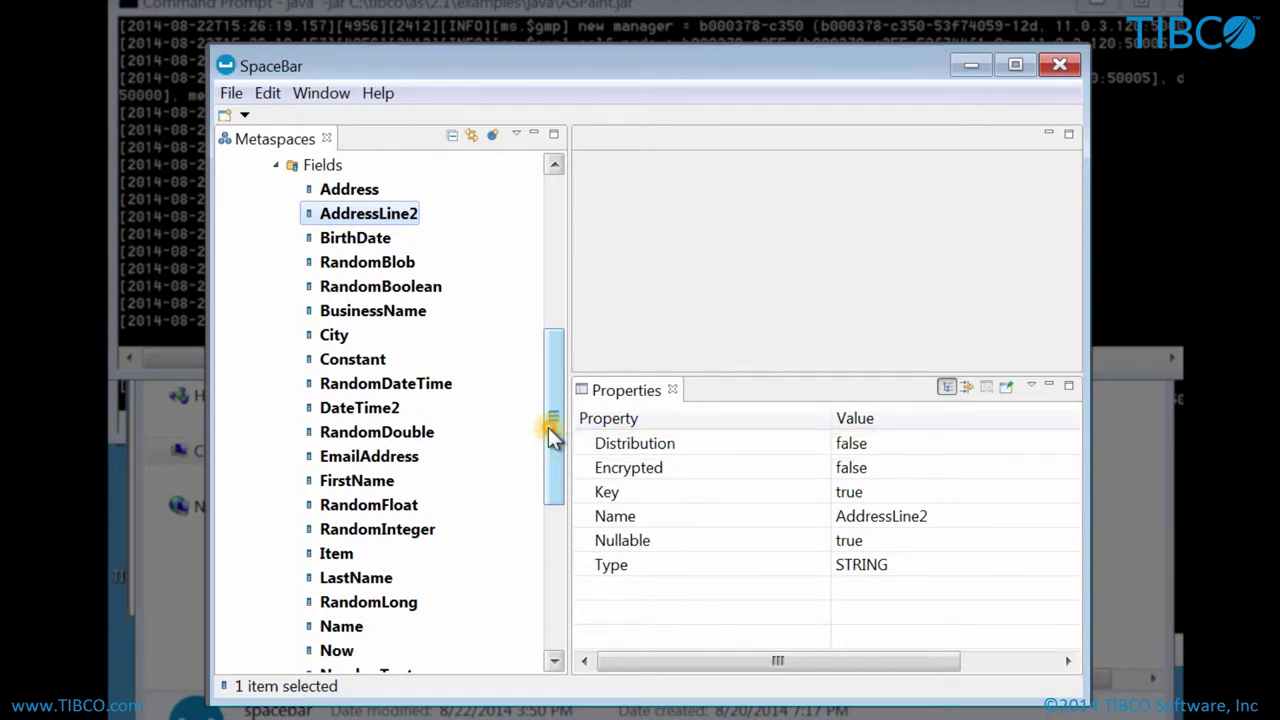
- Review the connection properties of the spacebar1-ms-tcp metaspace without changing them
drag(554, 437, 554, 280)
click(280, 190)
click(239, 90)
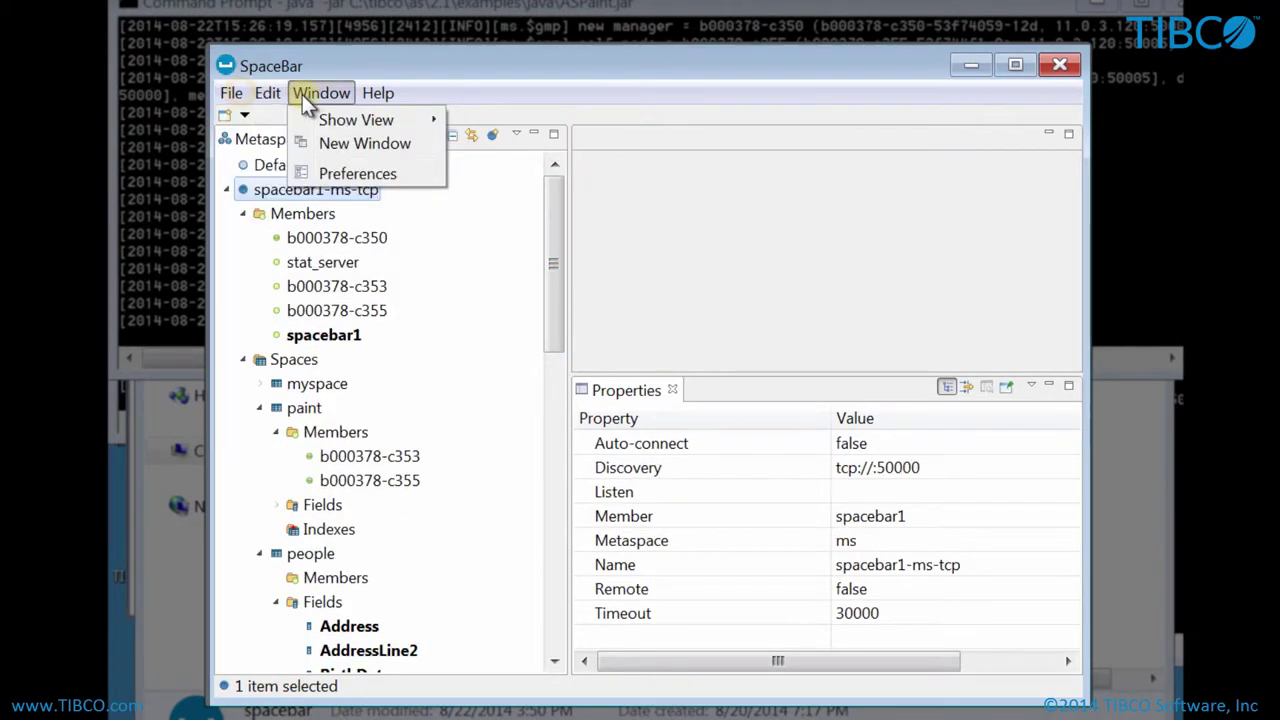
mouse_move(363, 97)
right_click(288, 190)
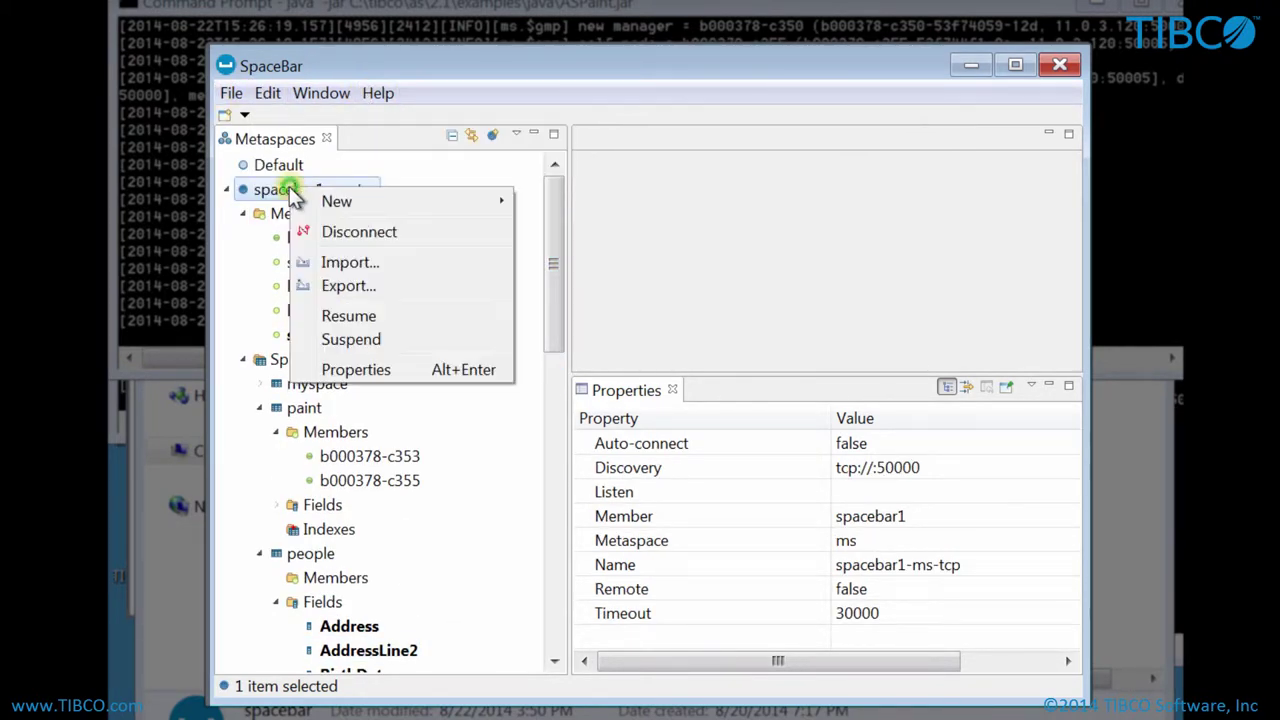
mouse_move(330, 201)
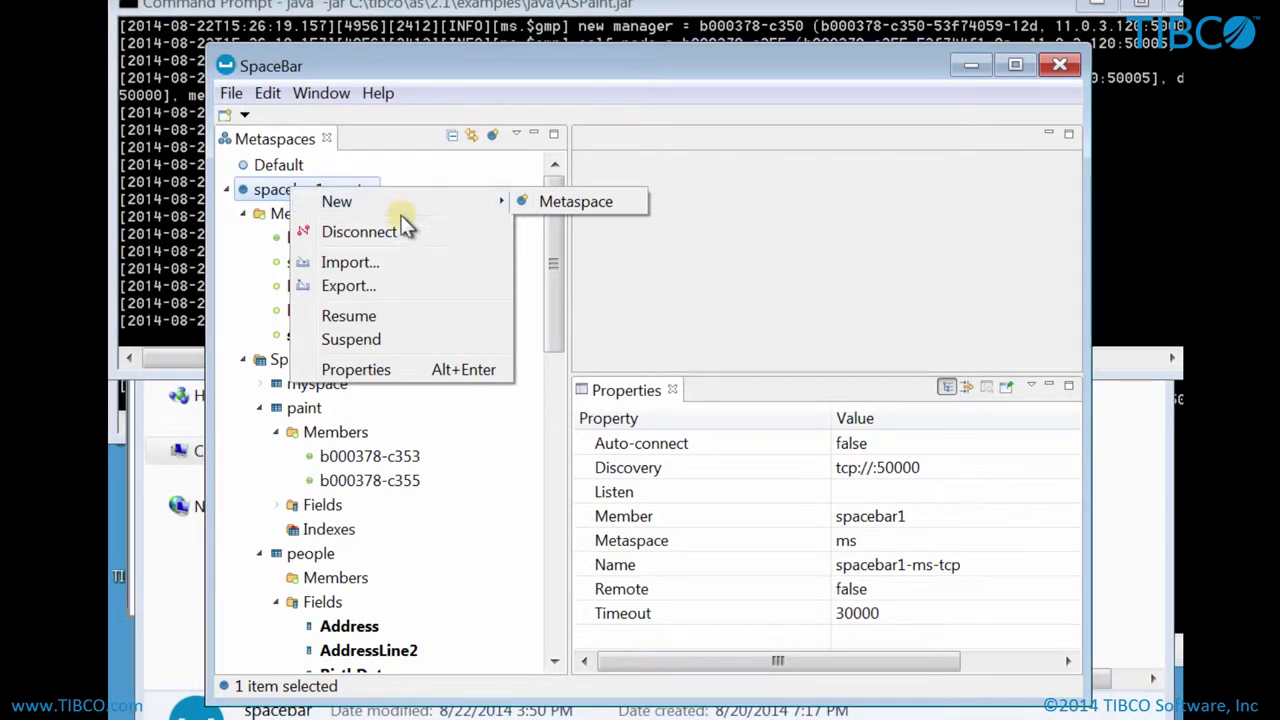
click(356, 370)
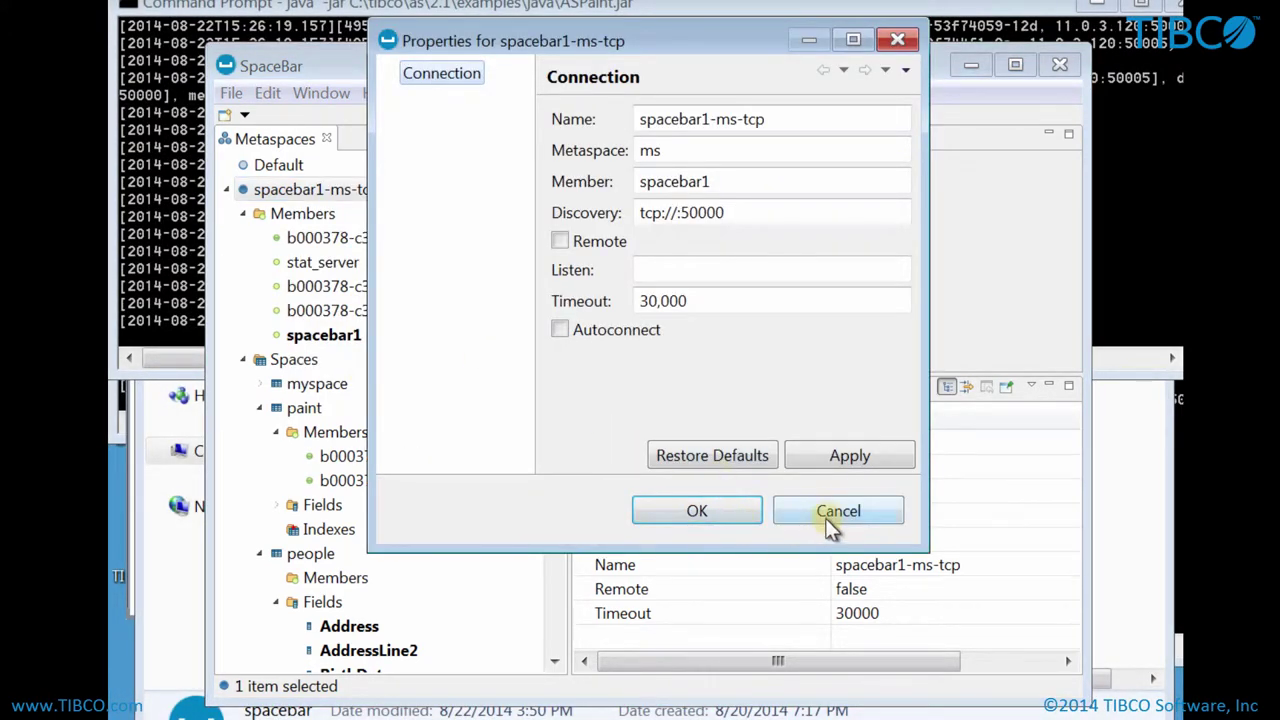
click(757, 513)
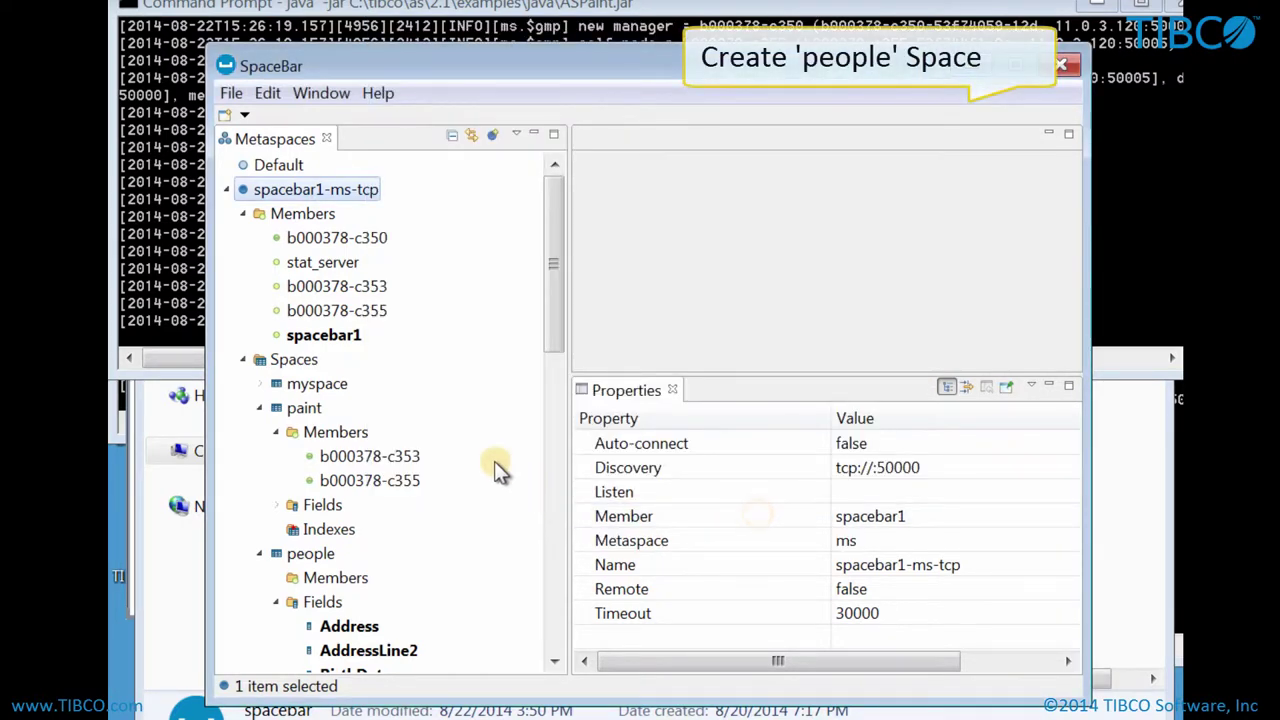
- Start a new space definition in the spacebar1-ms-tcp metaspace and set its persistence type to SHARE_NOTHING
click(294, 360)
right_click(297, 362)
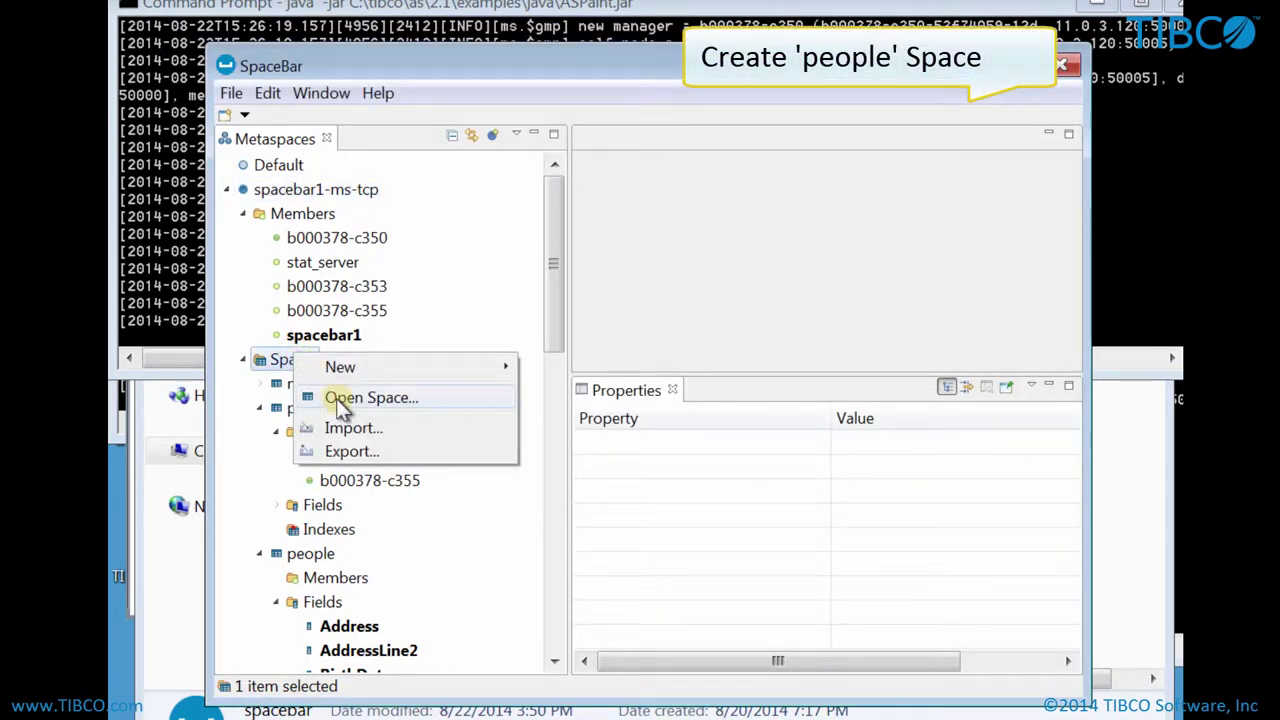
mouse_move(338, 366)
click(557, 366)
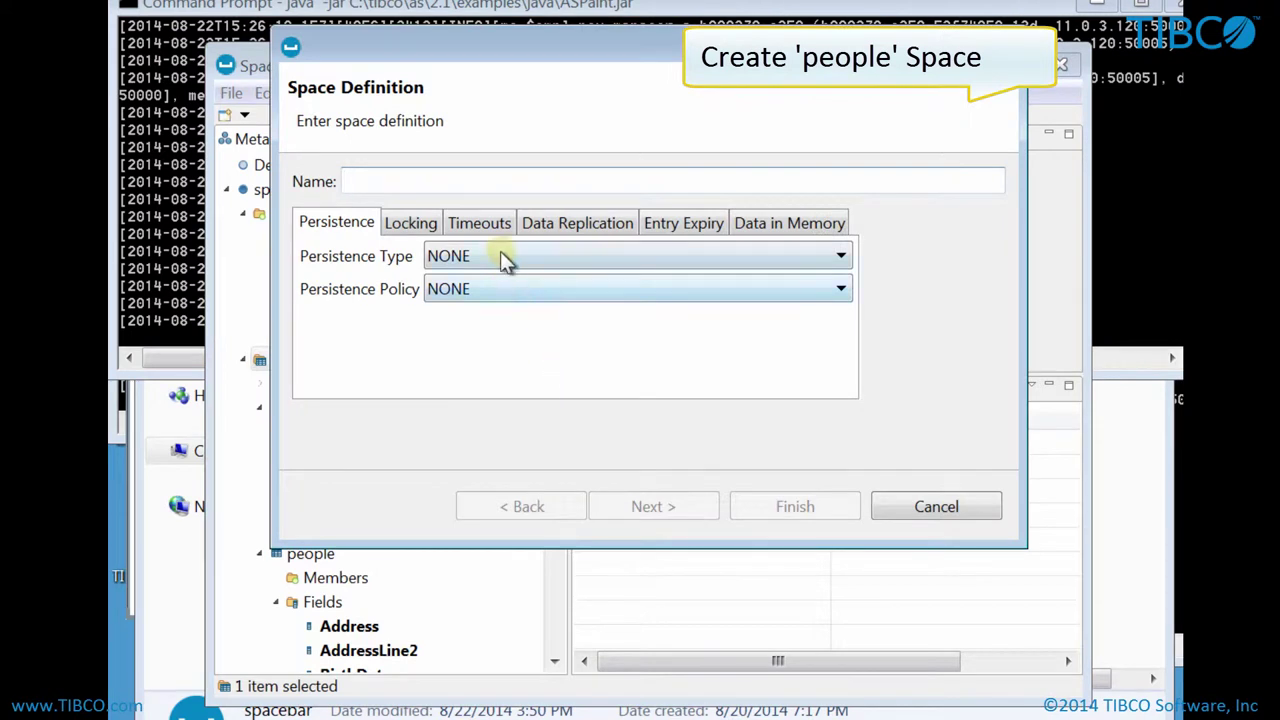
click(500, 258)
click(499, 282)
click(502, 258)
click(512, 324)
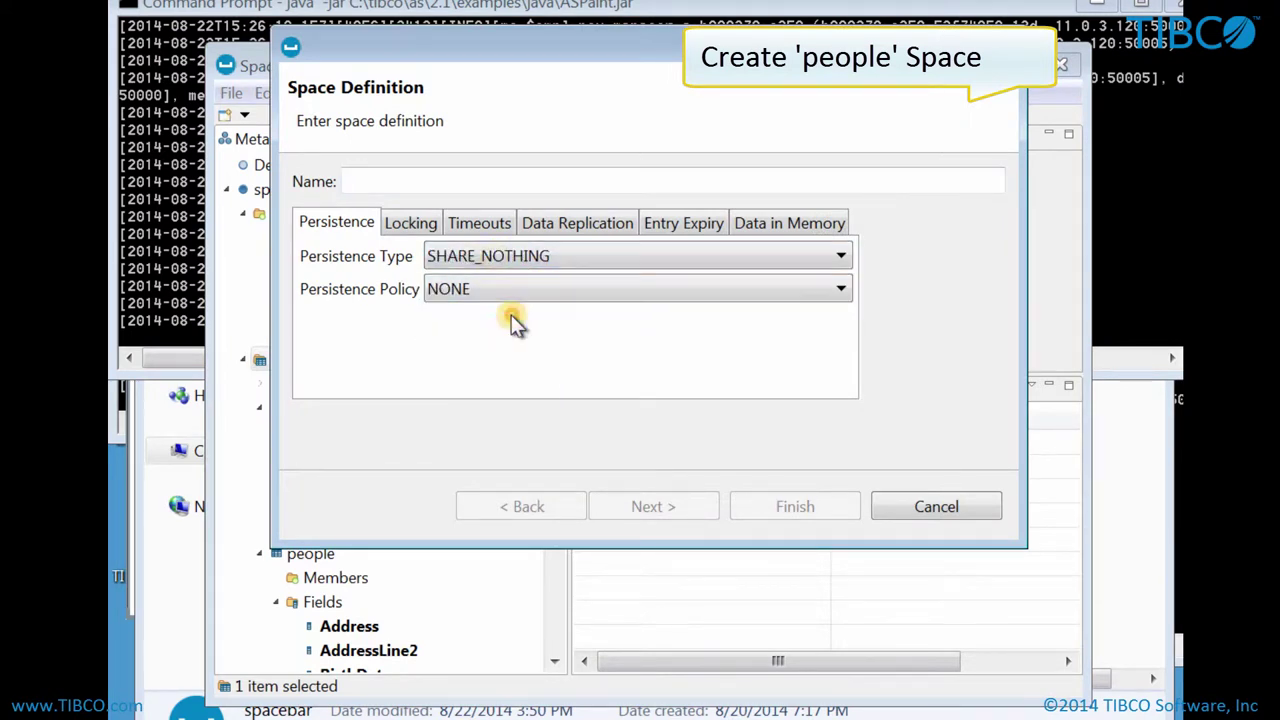
- Review the new space's locking, timeout, data replication, entry expiry and data-in-memory settings, including the distribution policy options
click(412, 223)
click(477, 222)
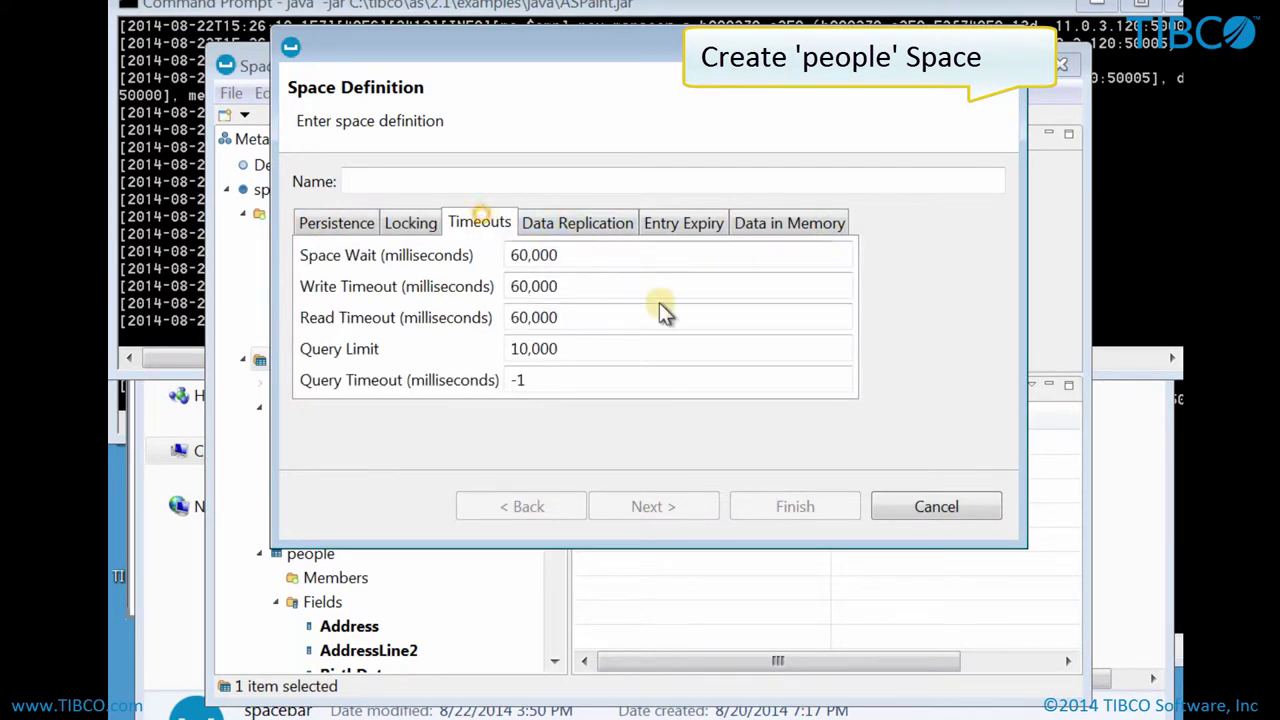
click(598, 226)
click(486, 287)
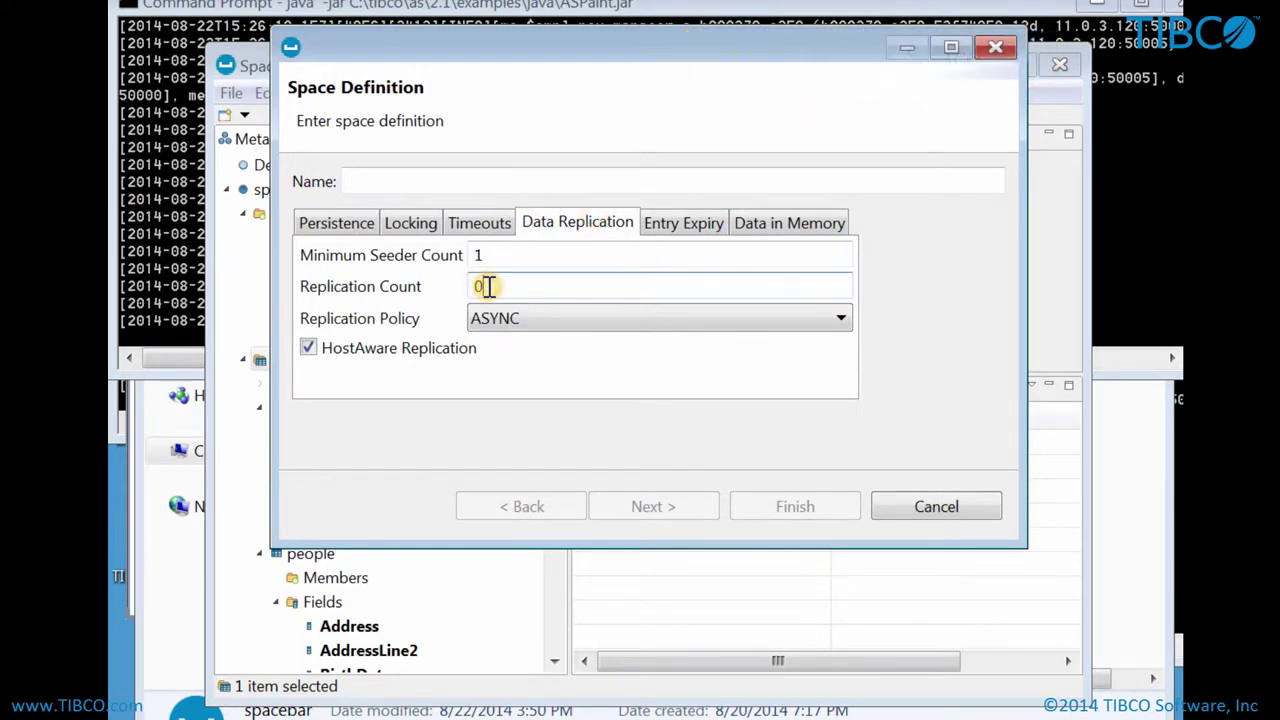
click(676, 216)
click(749, 221)
click(686, 254)
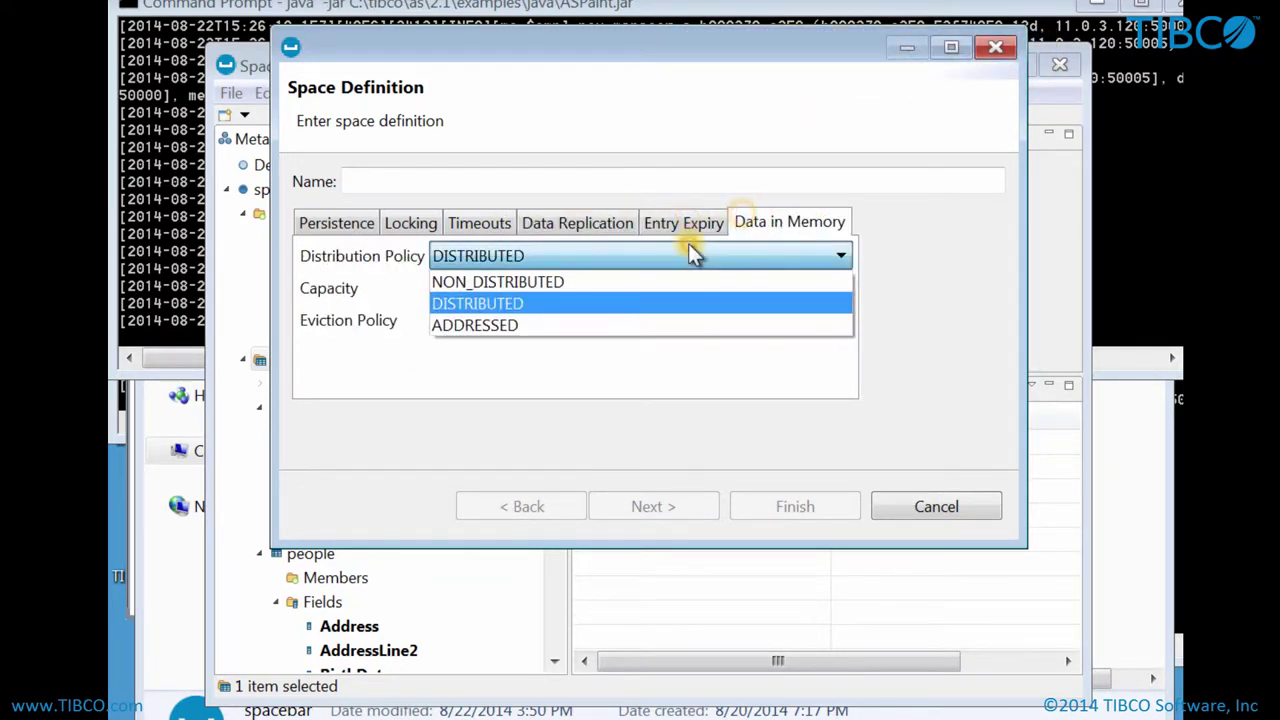
click(662, 312)
click(652, 322)
- Name the new space CUSTOMER and proceed to its field definitions
click(371, 181)
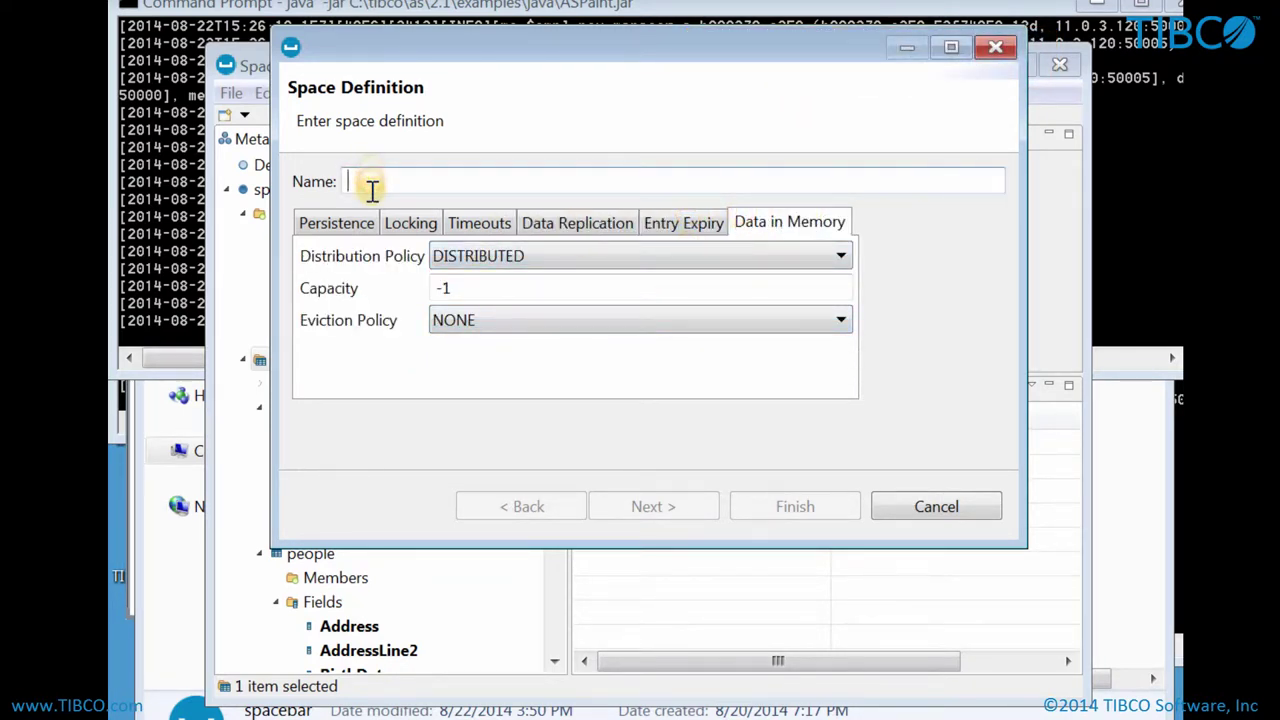
text(CUSTOMER)
click(652, 508)
- Add a non-nullable STRING field named FullName to the space
click(938, 208)
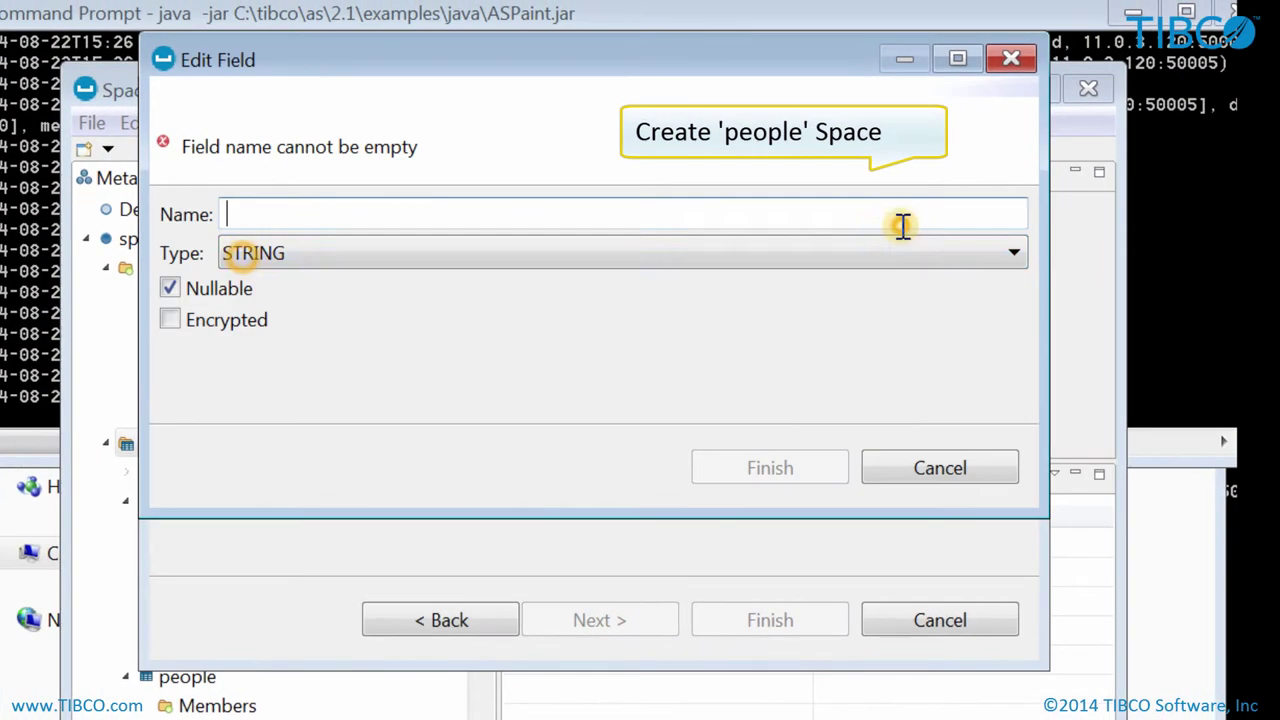
text(FullName)
click(216, 296)
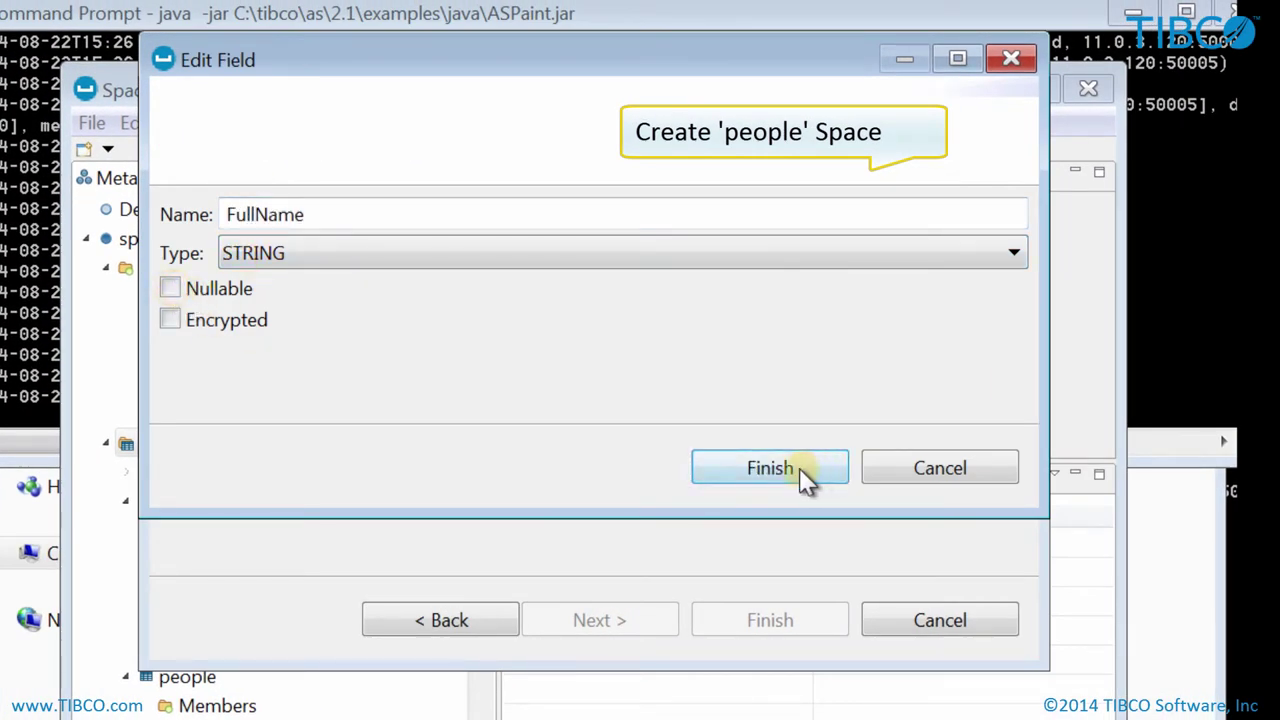
click(805, 470)
- Add two nullable STRING fields named UID and Status to the space
click(920, 248)
text(UID)
click(775, 478)
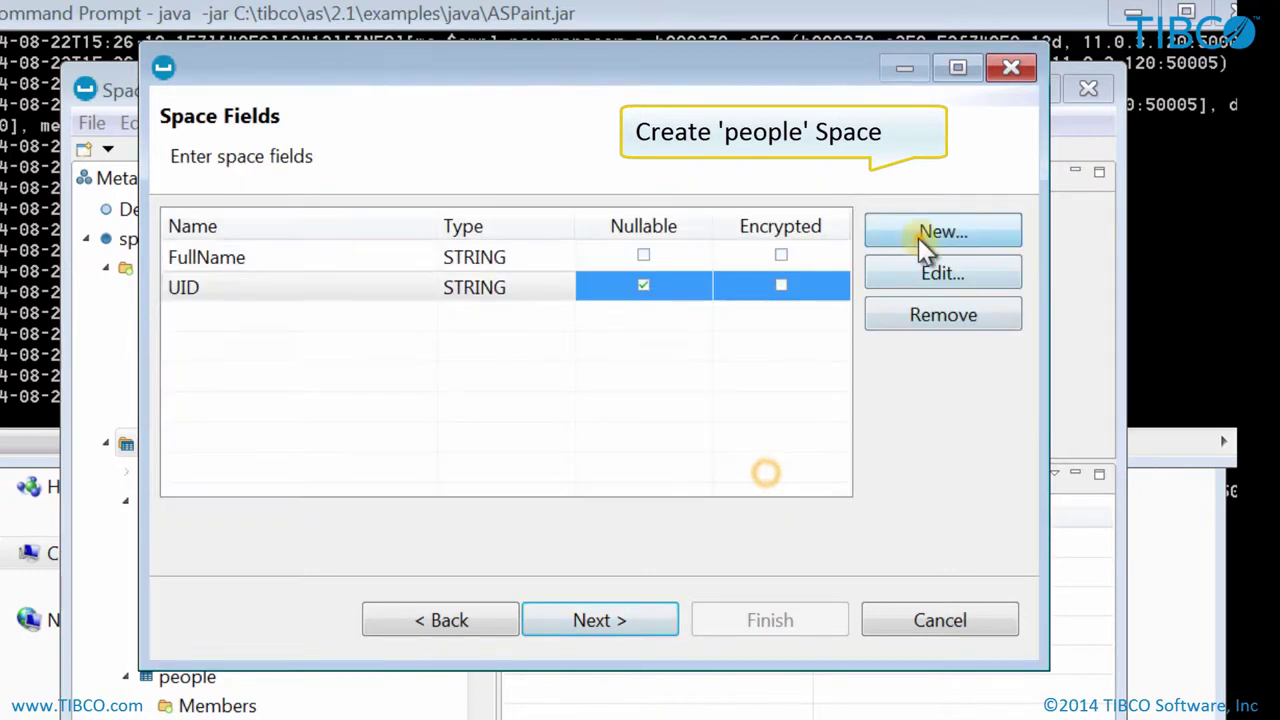
click(918, 237)
text(Status)
click(810, 470)
double_click(532, 316)
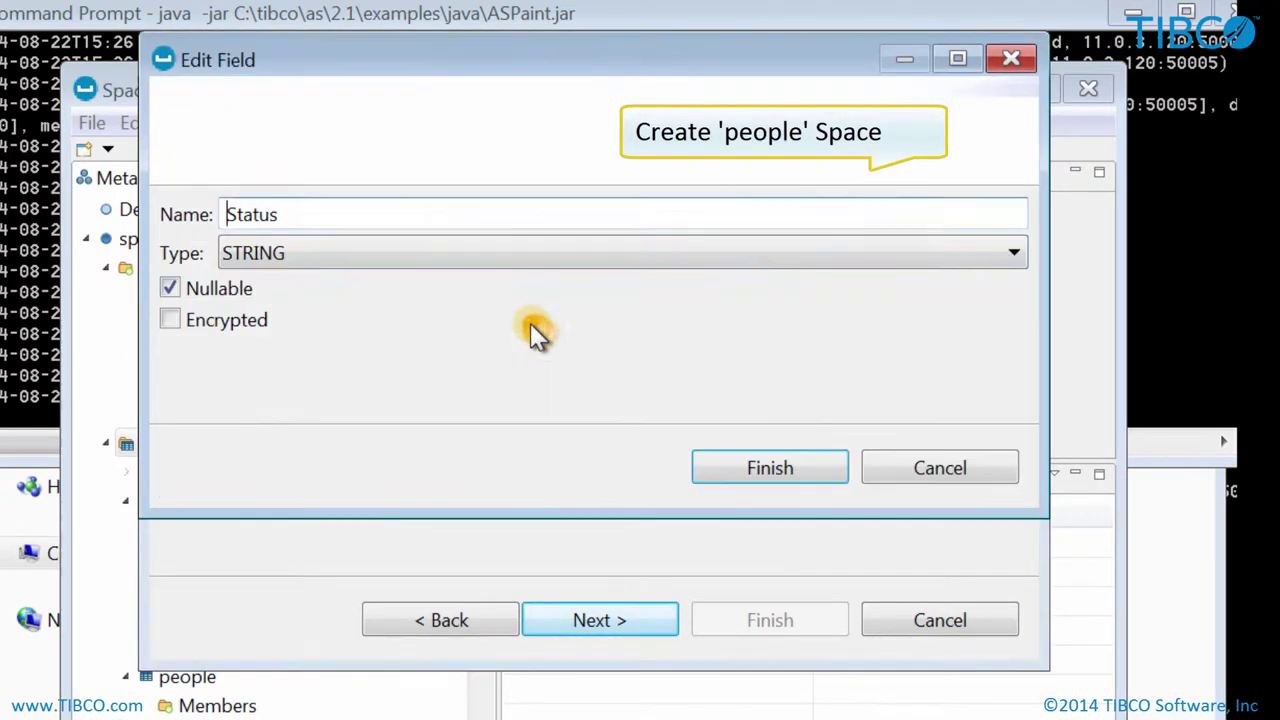
click(763, 253)
click(926, 618)
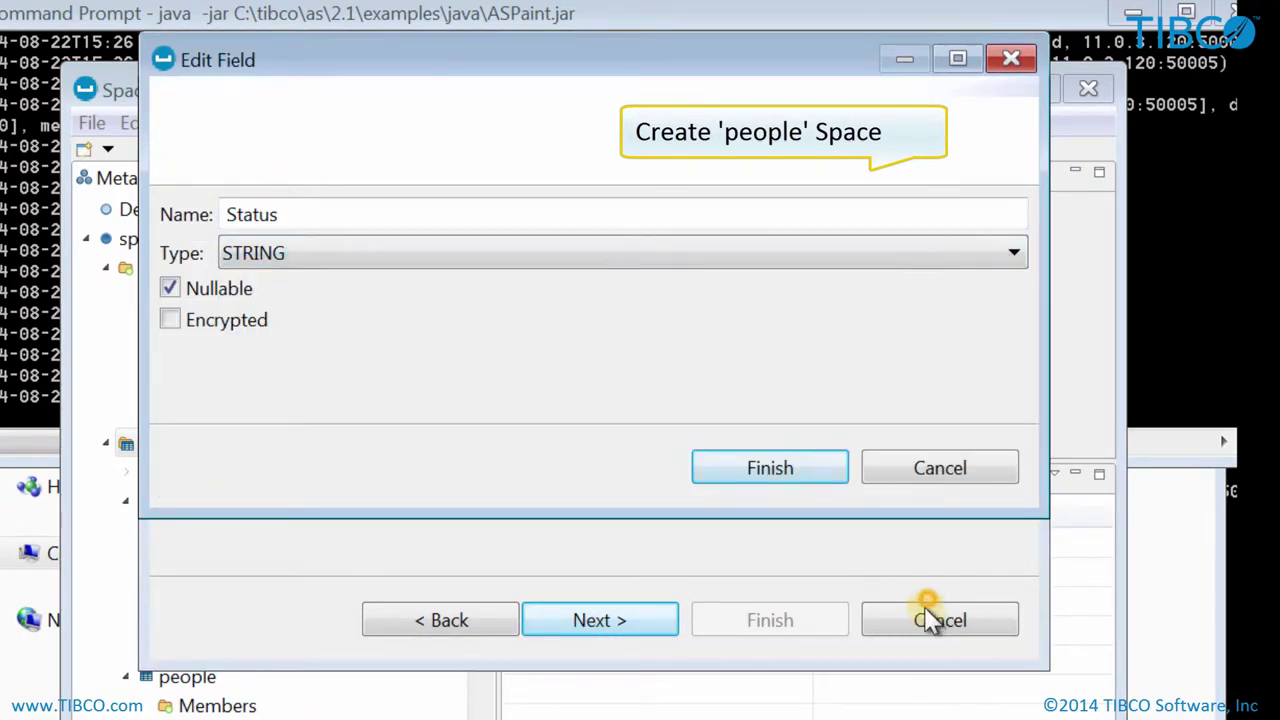
click(945, 468)
- Define FullName as the space key and set the key's index type to TREE
click(624, 620)
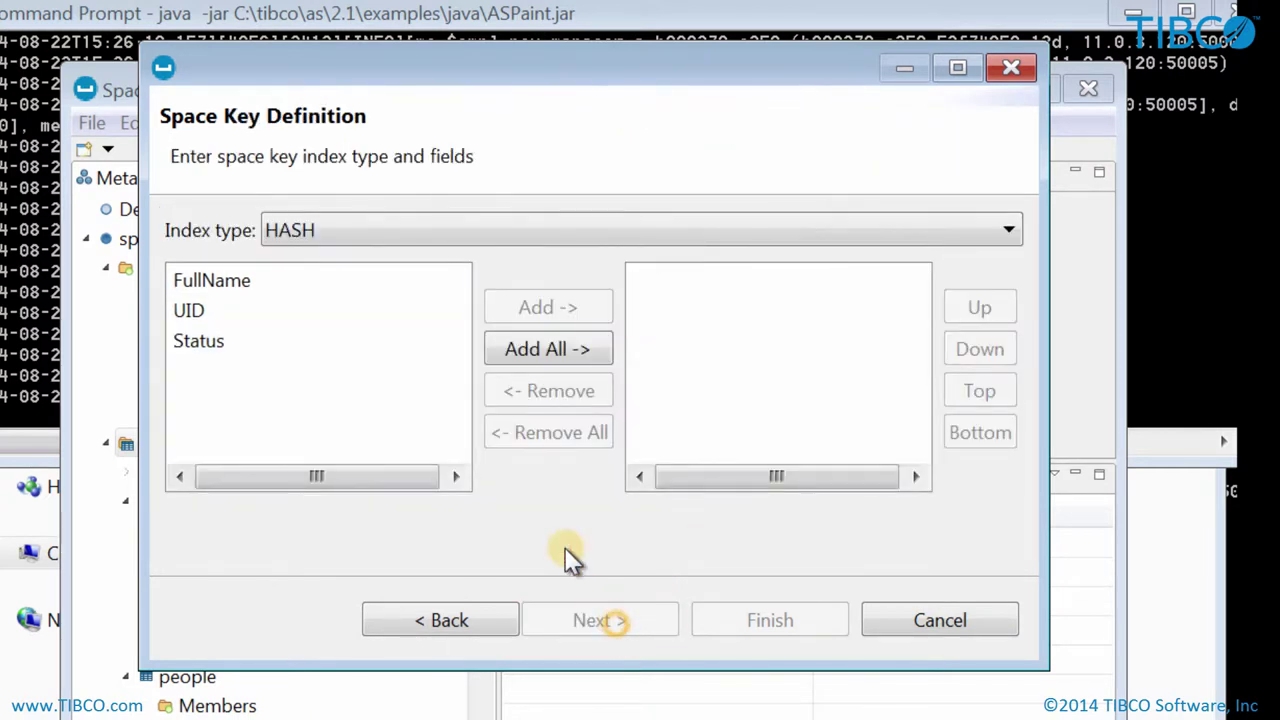
click(237, 284)
click(553, 307)
click(490, 245)
click(486, 270)
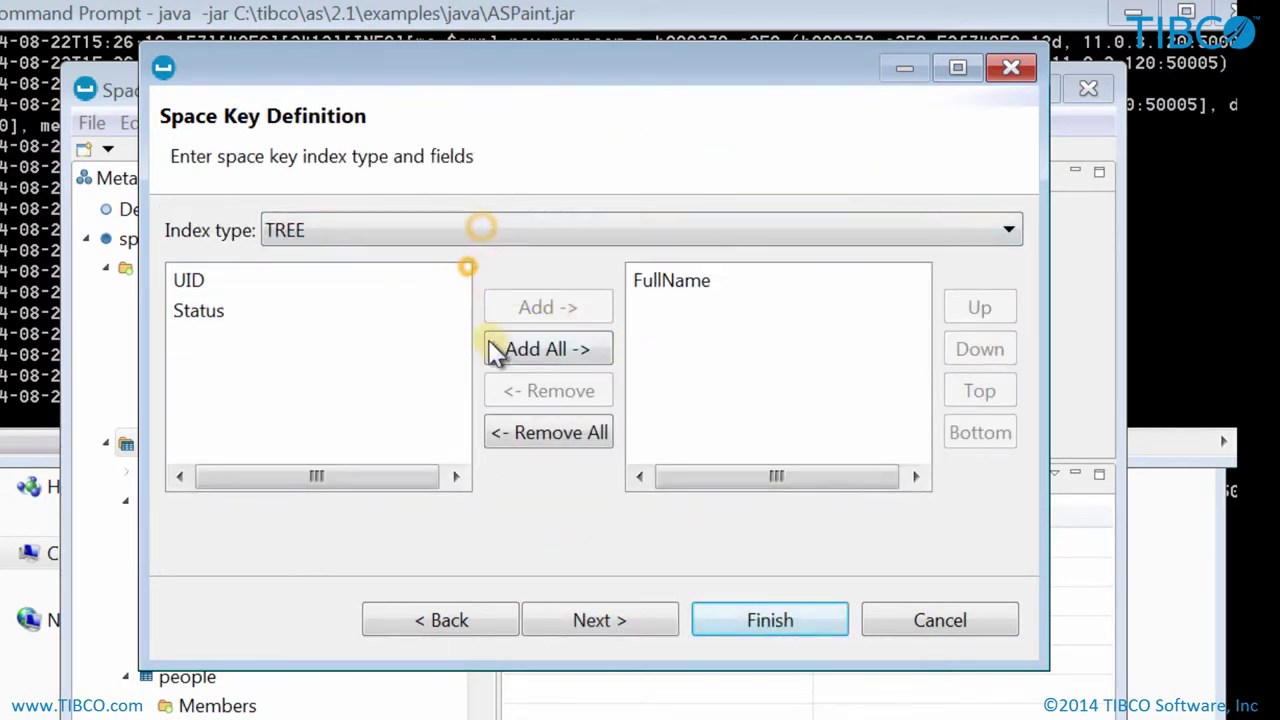
- Proceed to the space distribution settings and add FullName as the distribution field
click(599, 620)
click(210, 230)
click(515, 290)
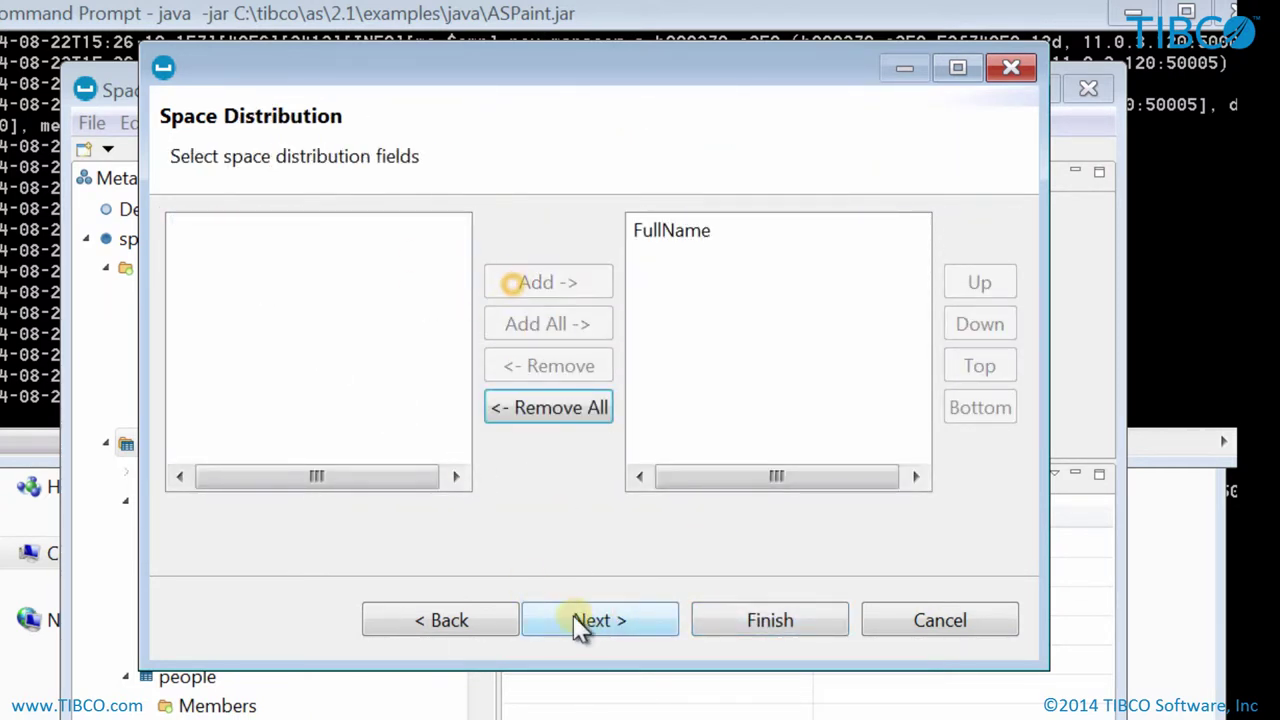
- Add a TREE index named byFullName on the FullName field and finish creating the space
click(585, 620)
click(900, 232)
click(215, 243)
click(515, 300)
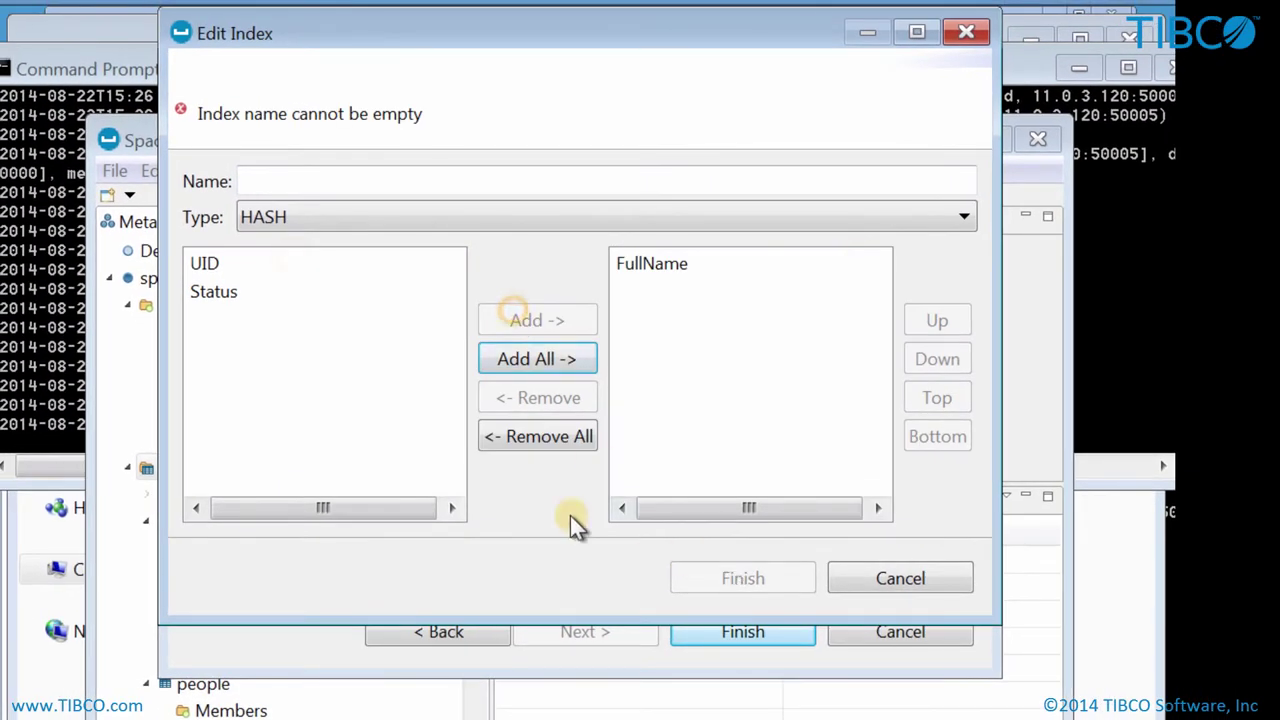
click(648, 260)
click(364, 182)
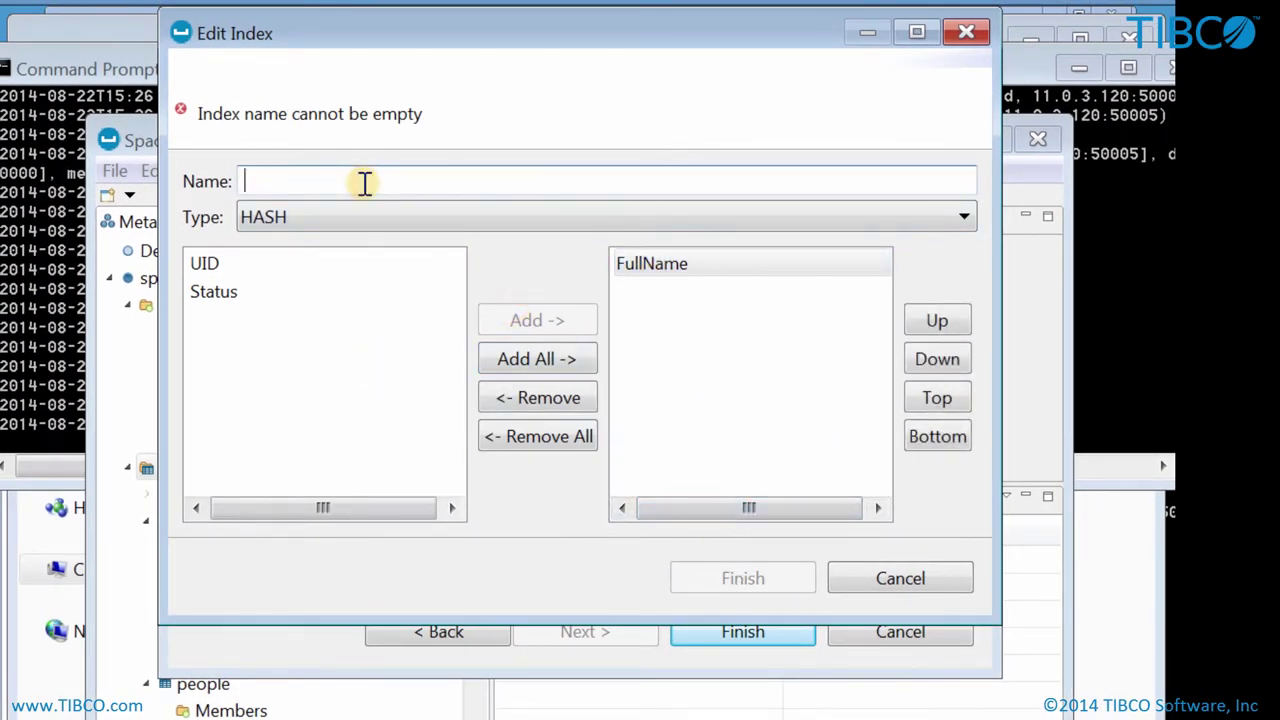
text(byFullName)
click(375, 217)
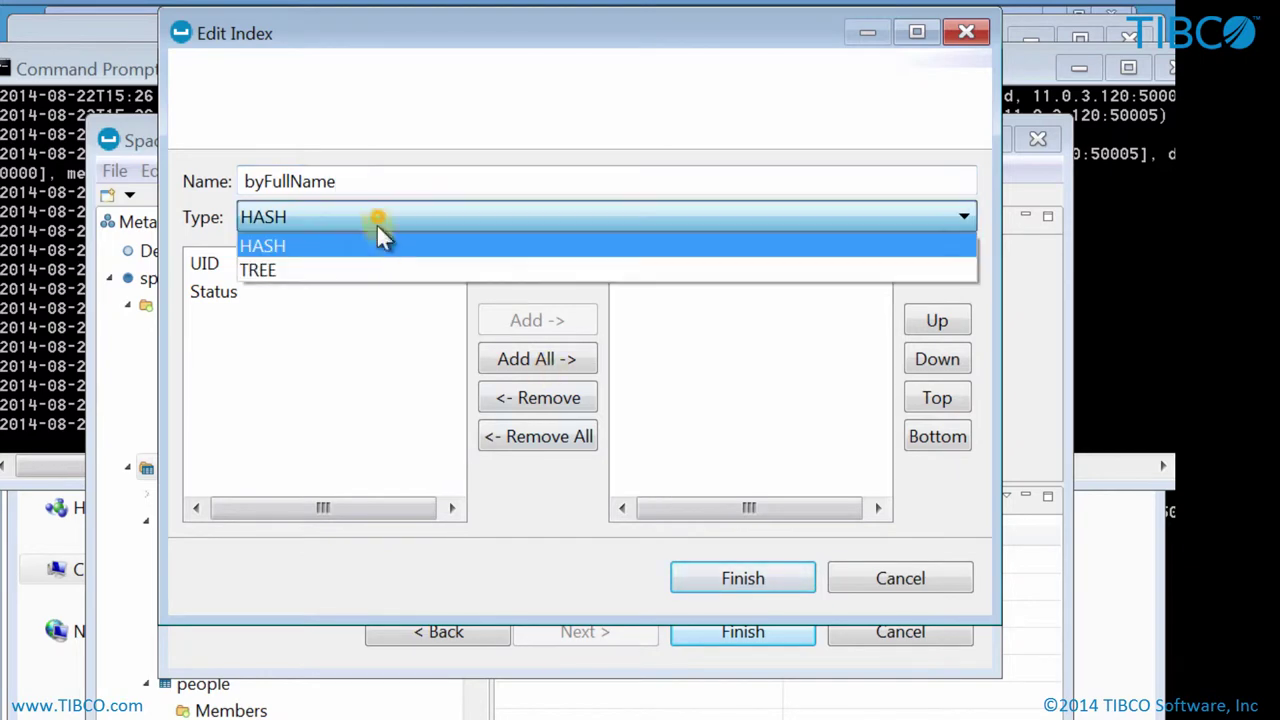
click(366, 266)
click(743, 578)
click(743, 630)
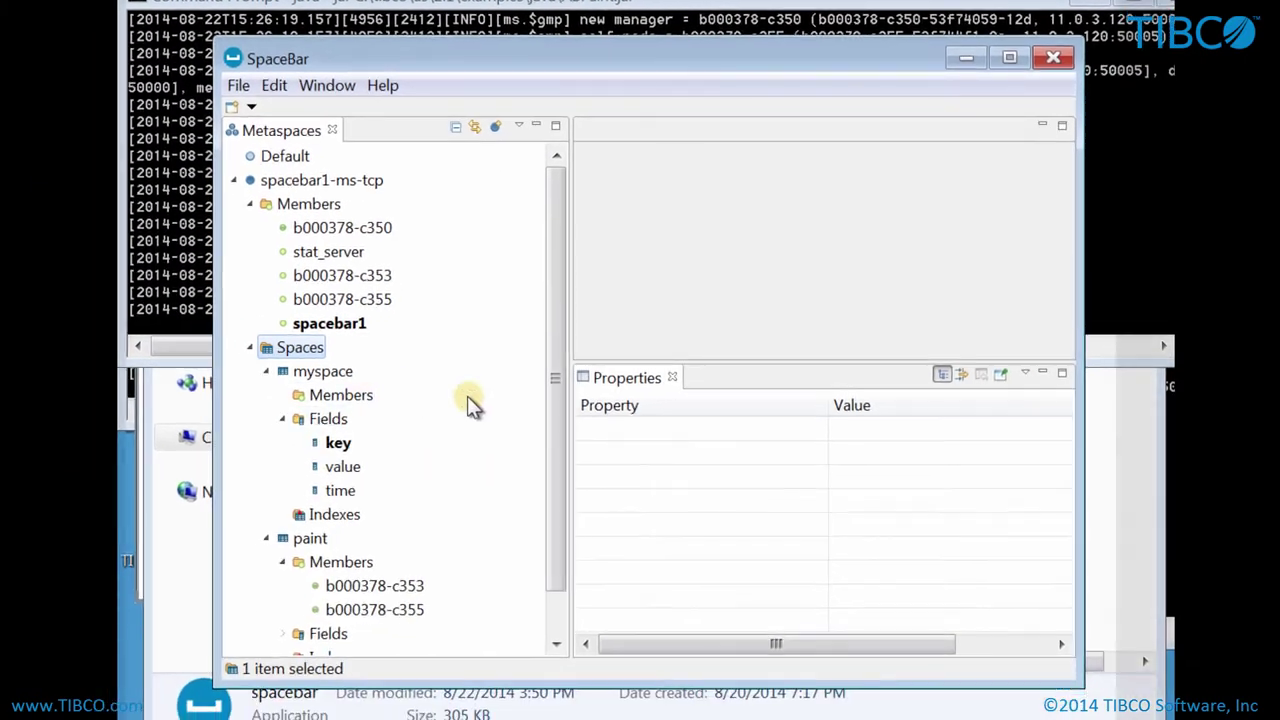
- Browse the current entries of the paint space and look through its columns
scroll(523, 642, down, 1)
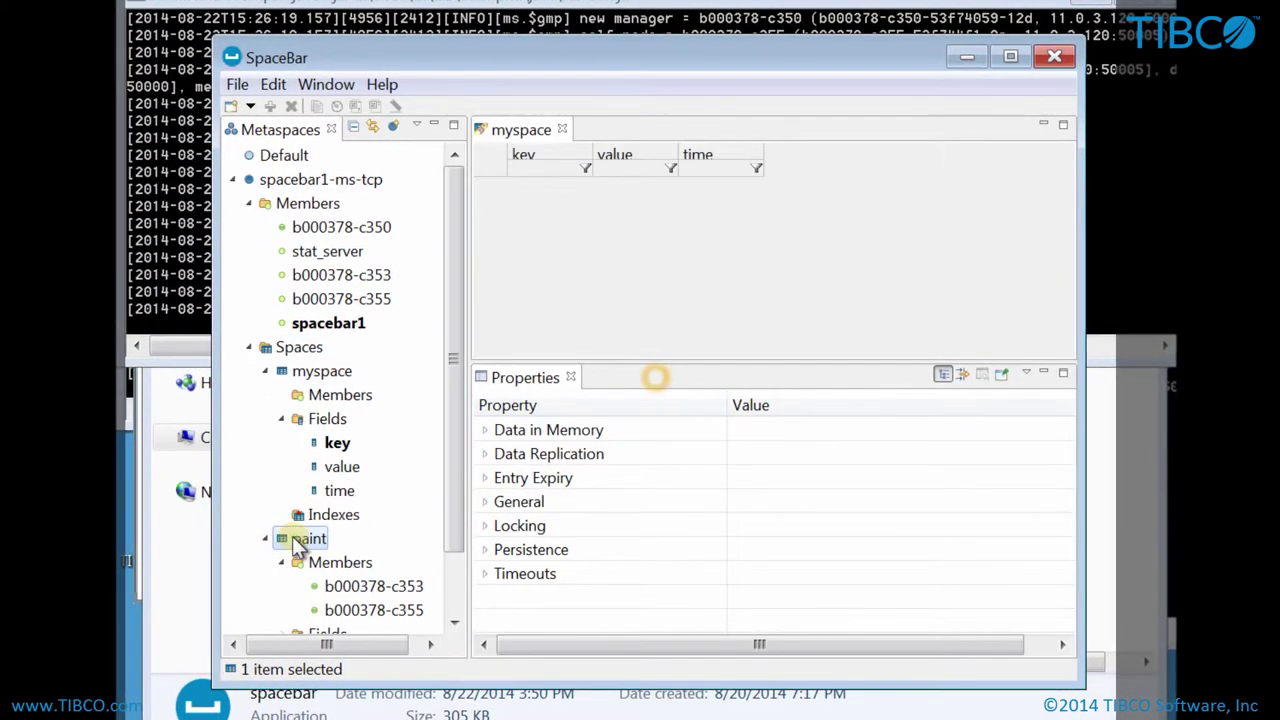
right_click(242, 592)
mouse_move(300, 610)
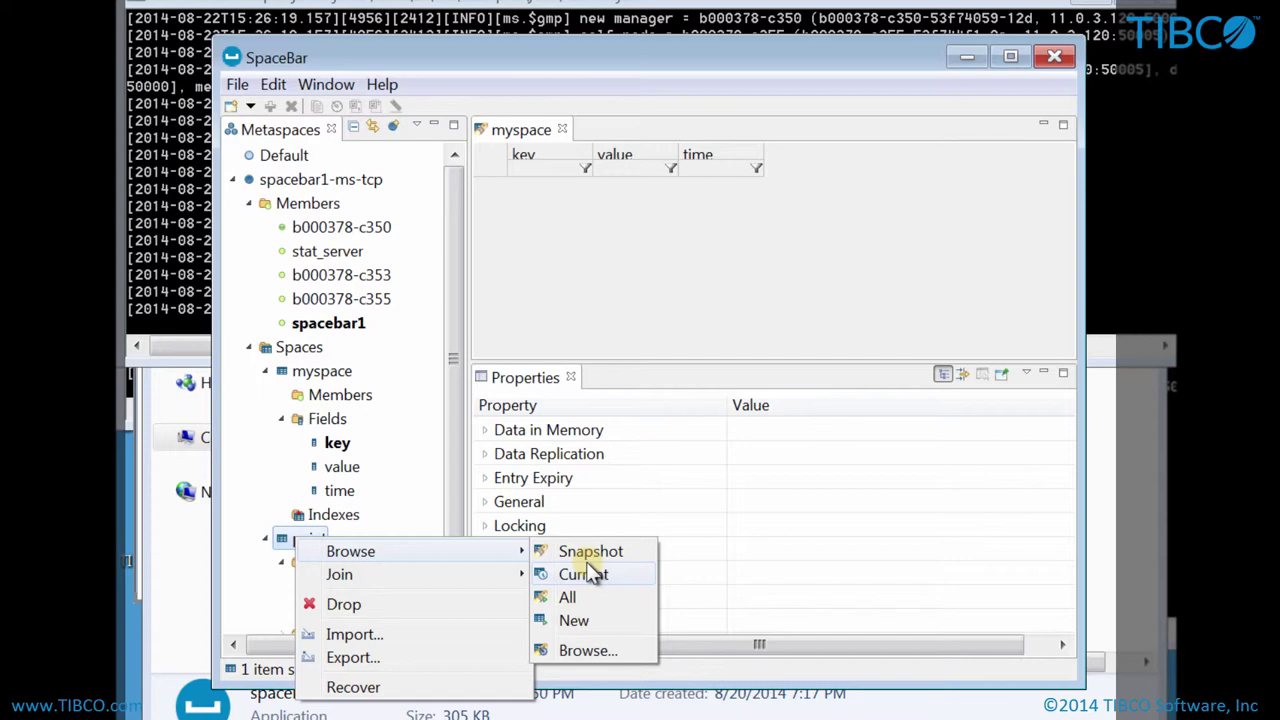
click(590, 574)
click(688, 140)
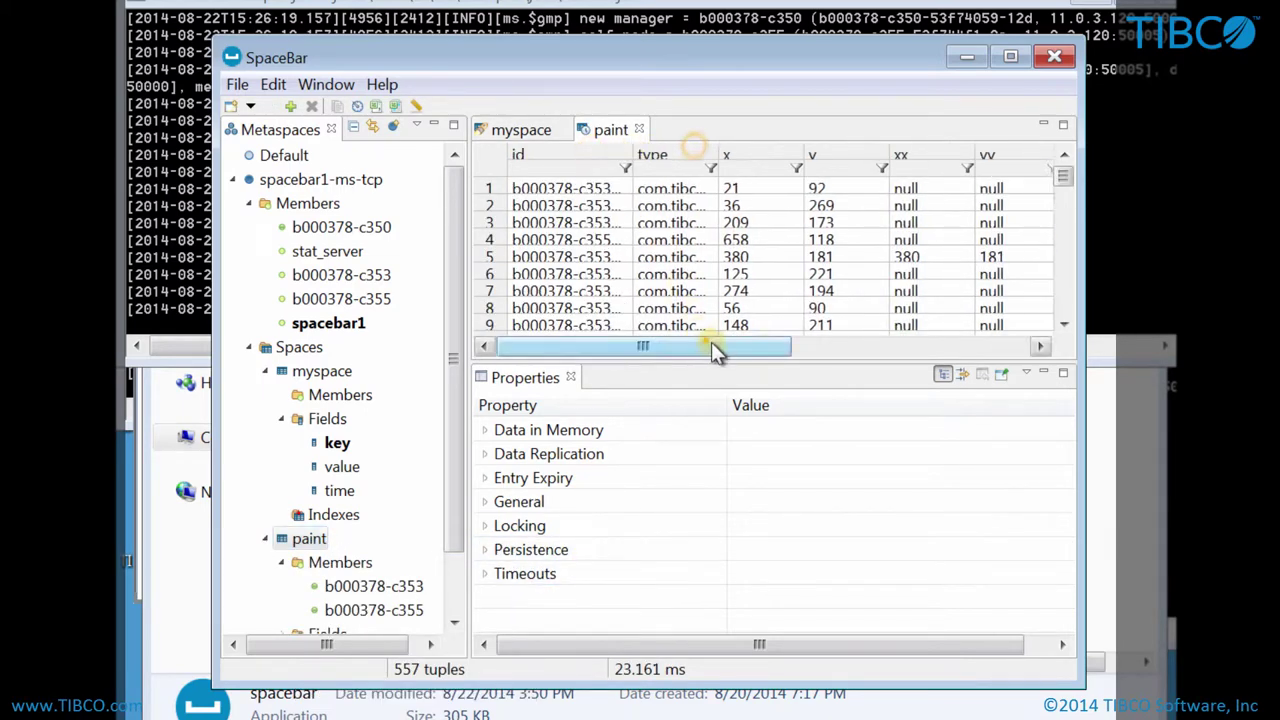
drag(716, 348, 512, 350)
right_click(329, 423)
mouse_move(370, 450)
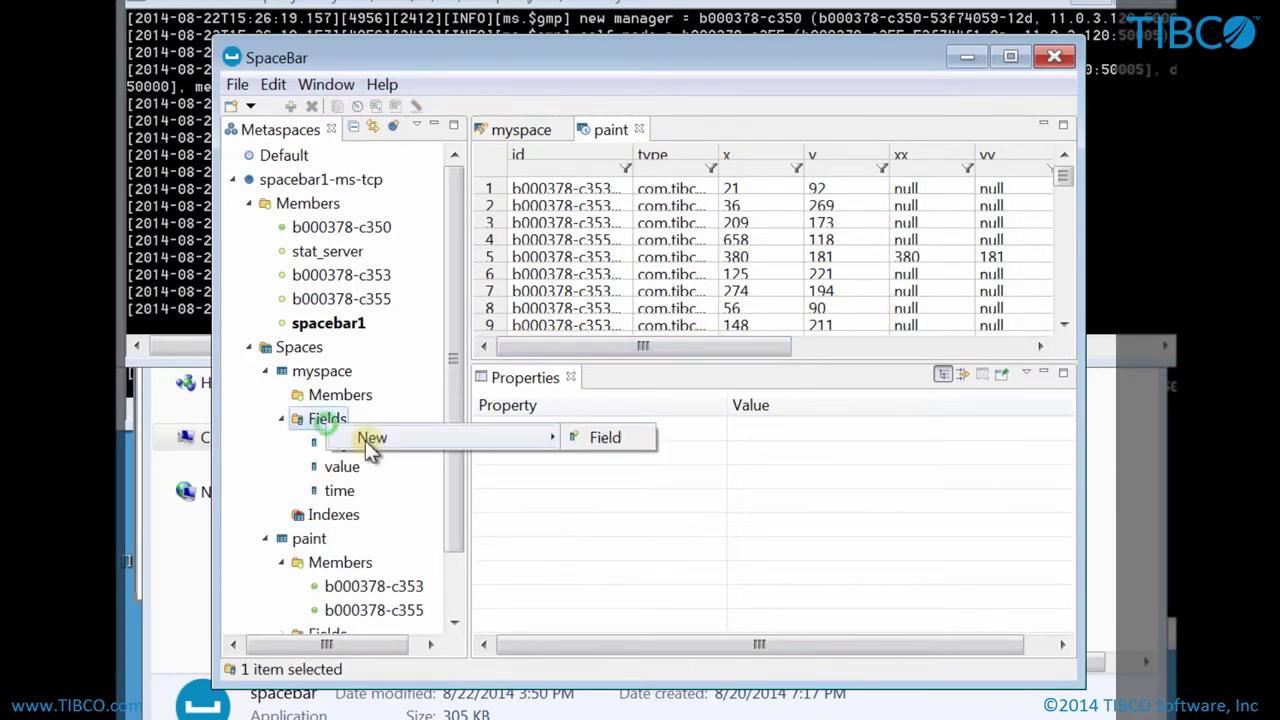
click(335, 395)
- Browse the entries of the myspace space in another view
right_click(322, 368)
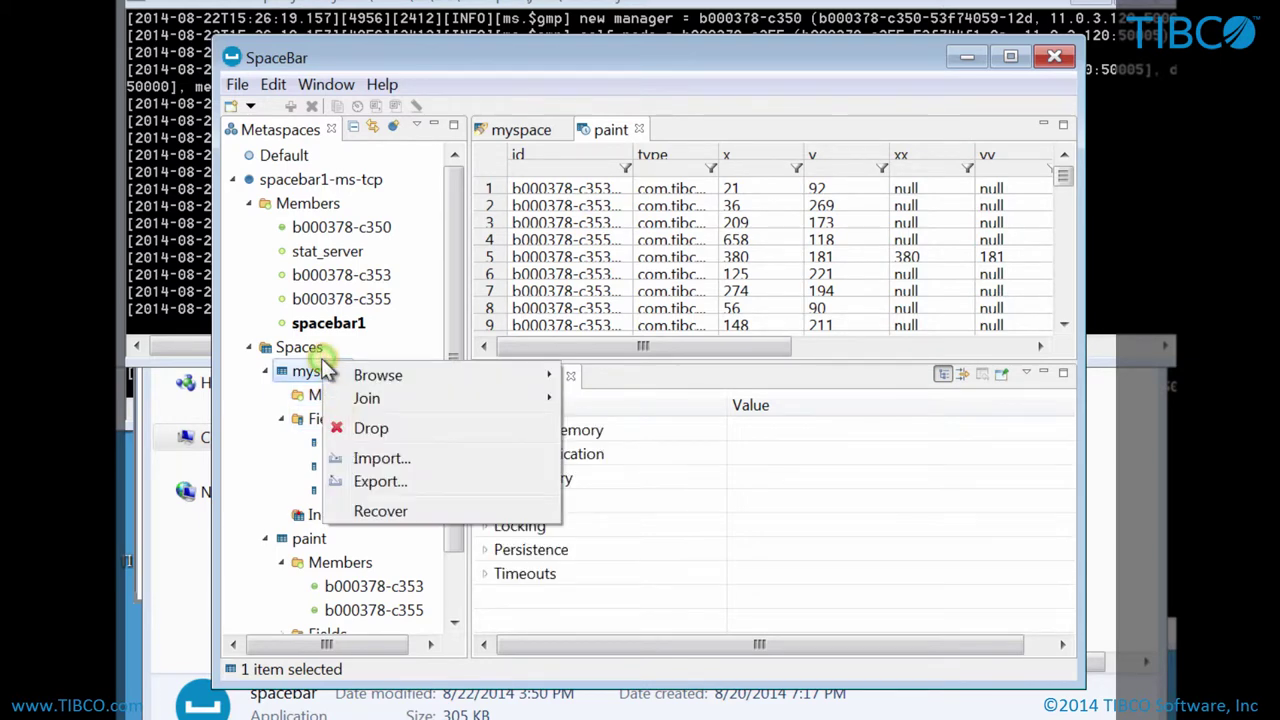
mouse_move(378, 375)
click(609, 393)
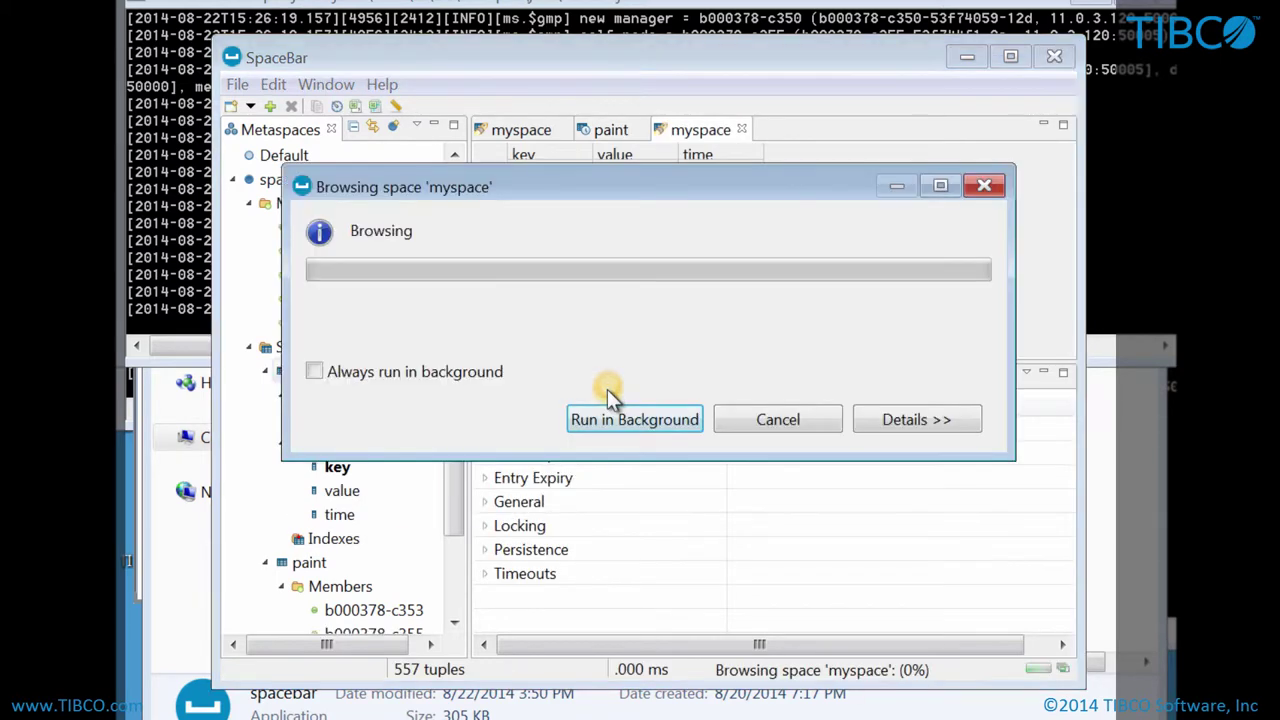
click(789, 640)
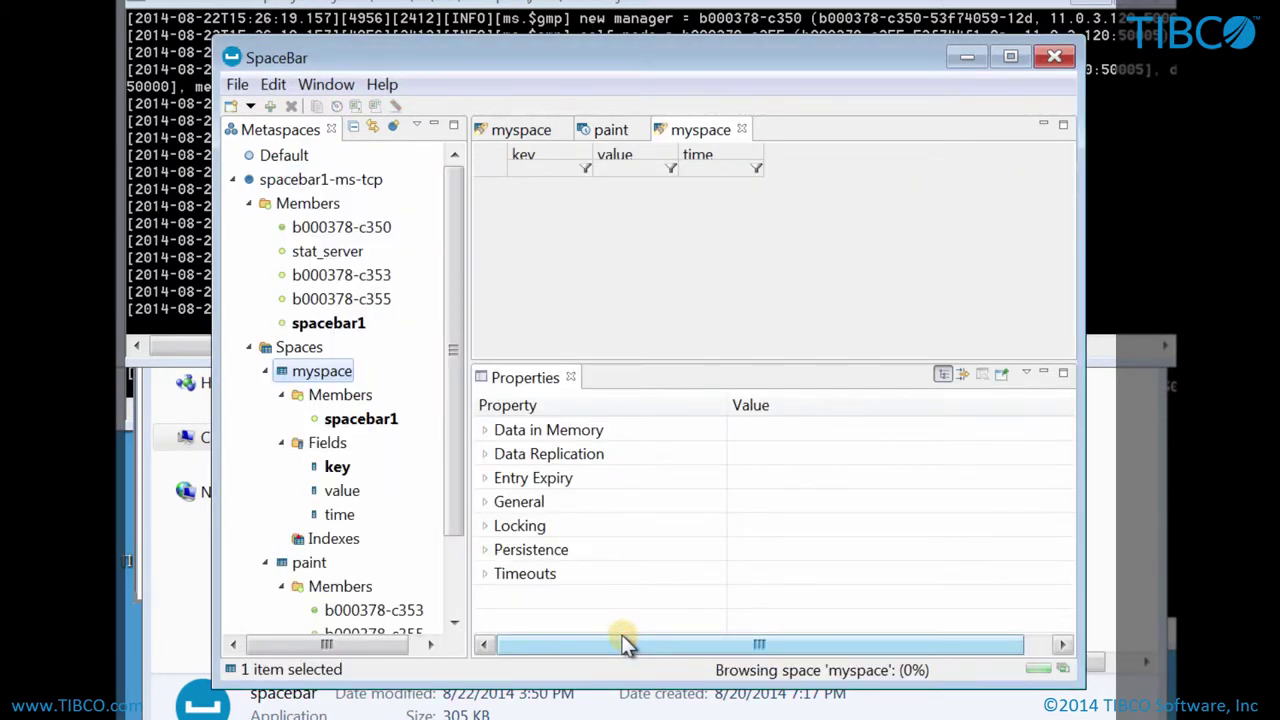
- Inspect the properties of the stat_server member in the spacebar1-ms-tcp metaspace
click(306, 206)
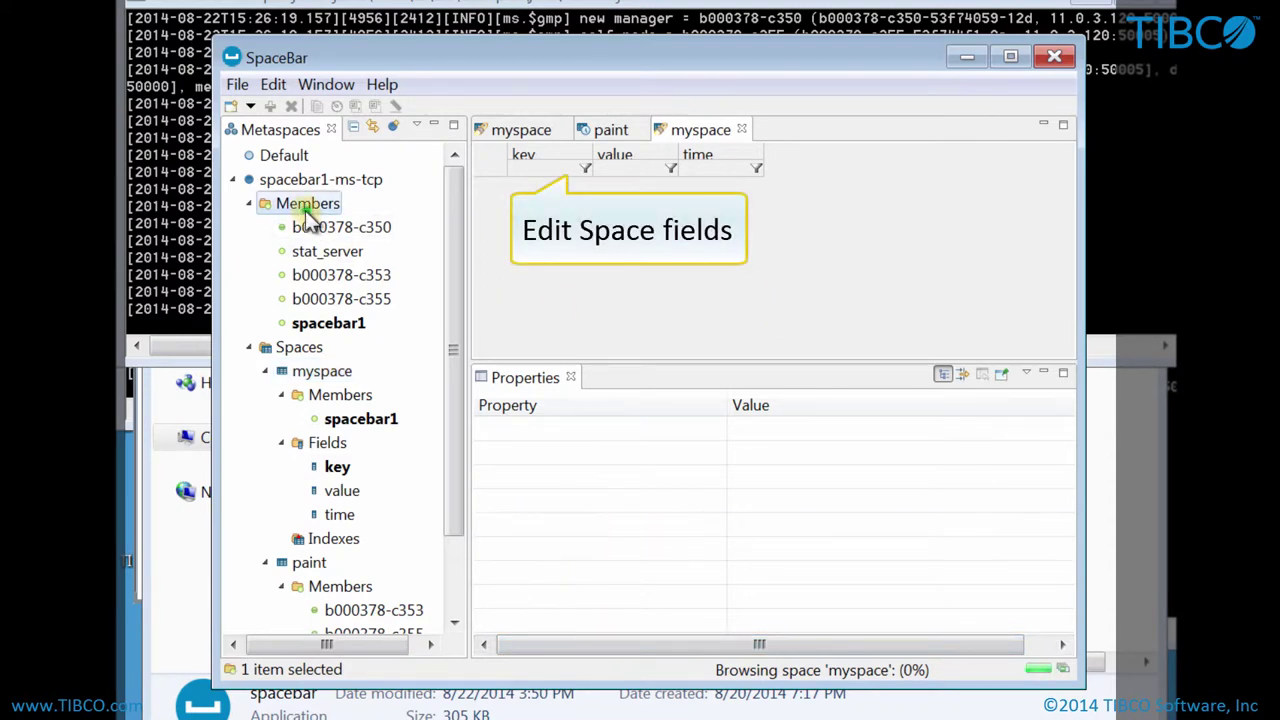
click(327, 251)
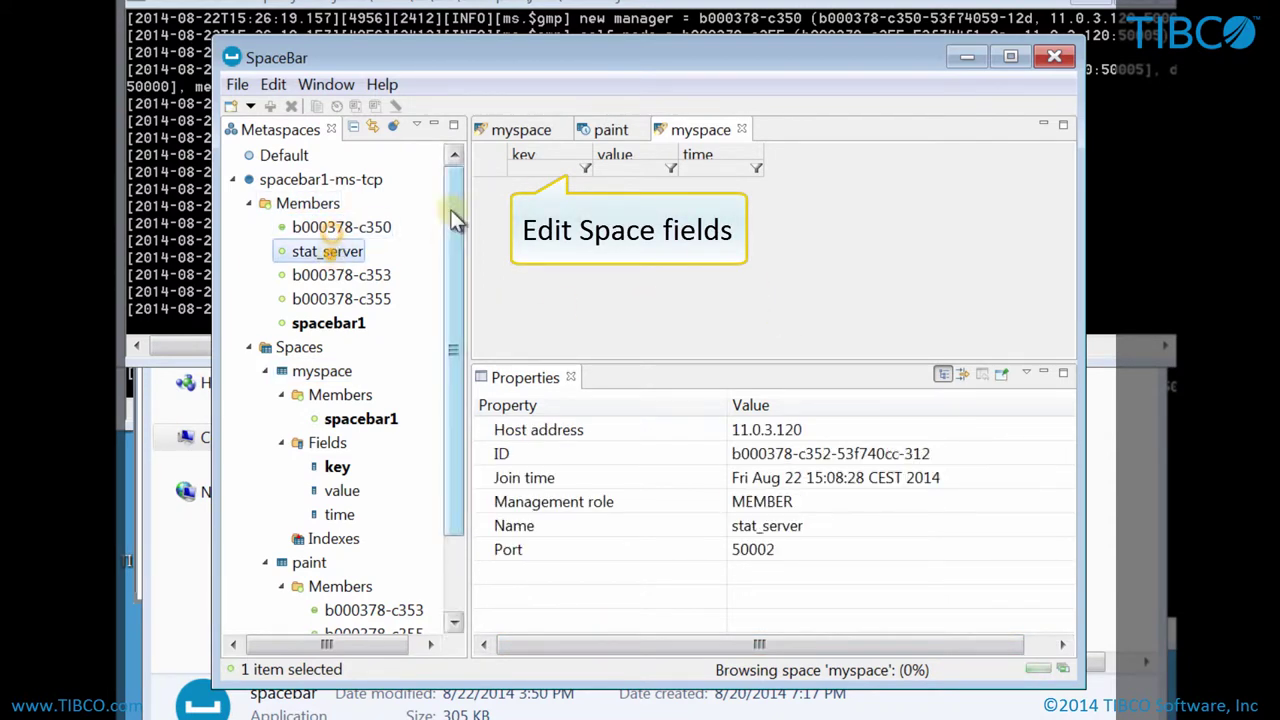
- Filter the myspace entries by key 400 and clear the filter again
click(525, 168)
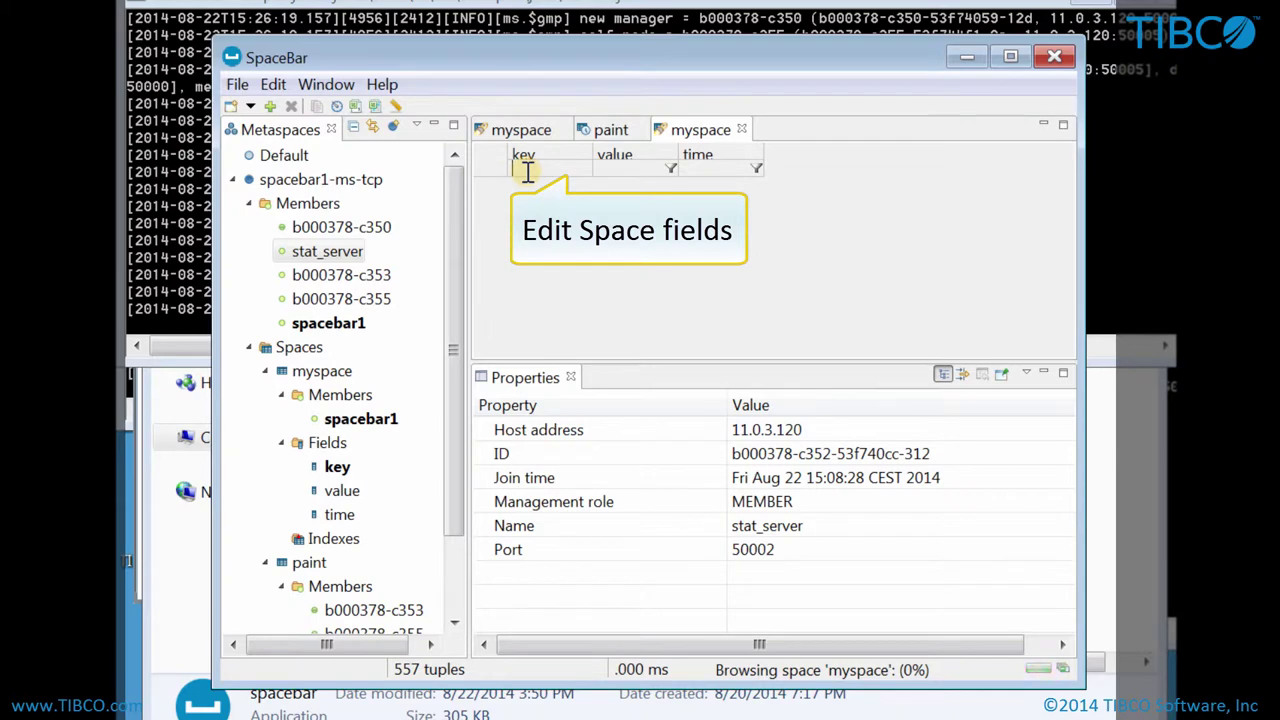
text(400)
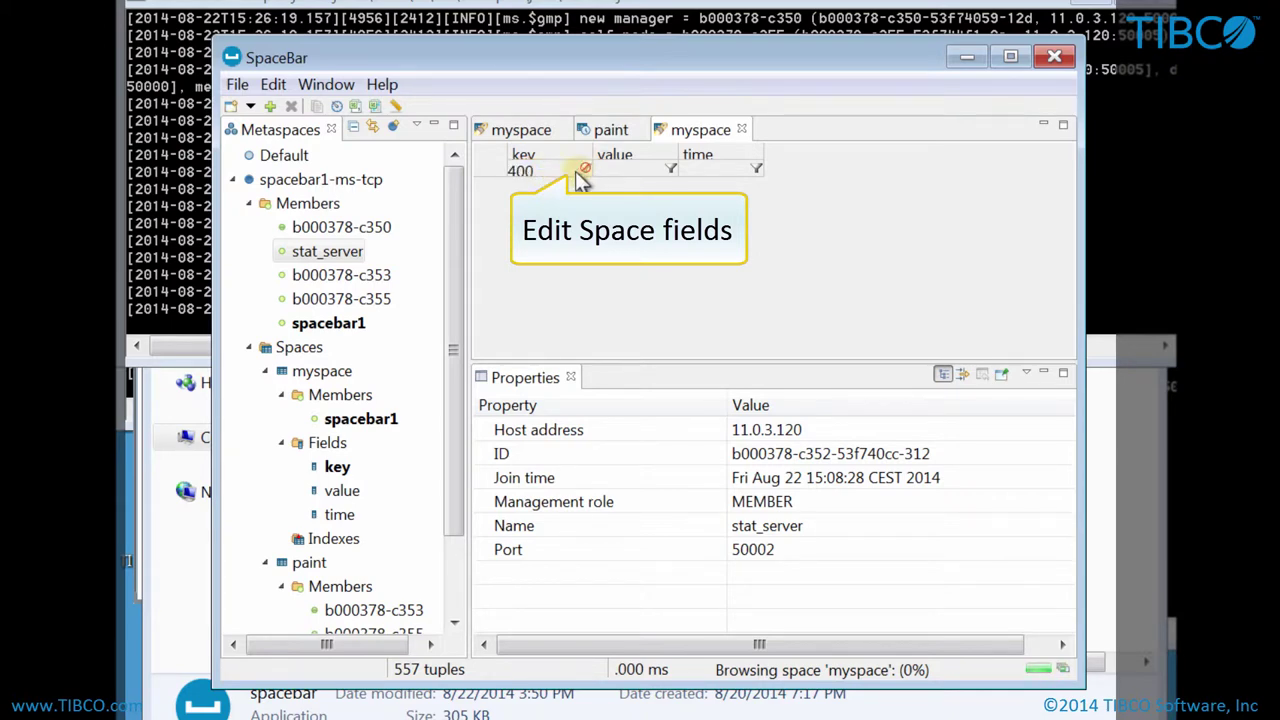
click(585, 169)
click(652, 380)
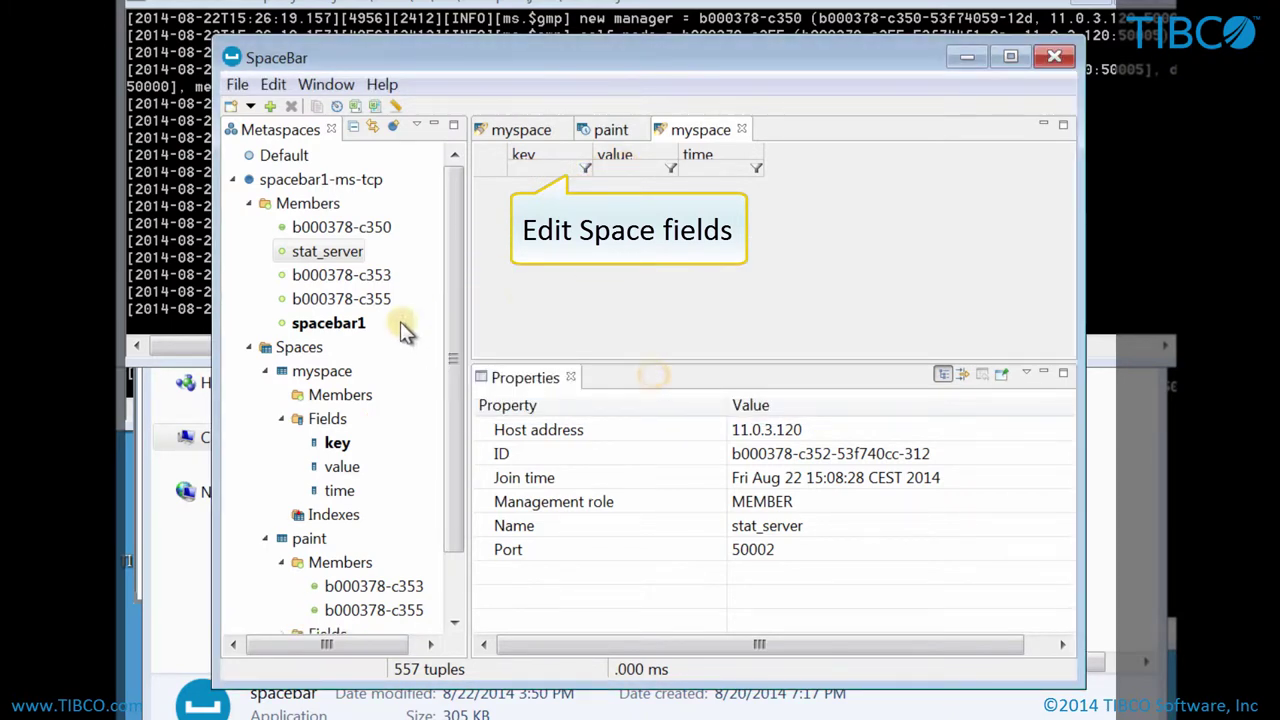
- Browse the entries of the people space and check the column options available for its Address column
click(309, 538)
scroll(309, 534, down, 1)
double_click(314, 609)
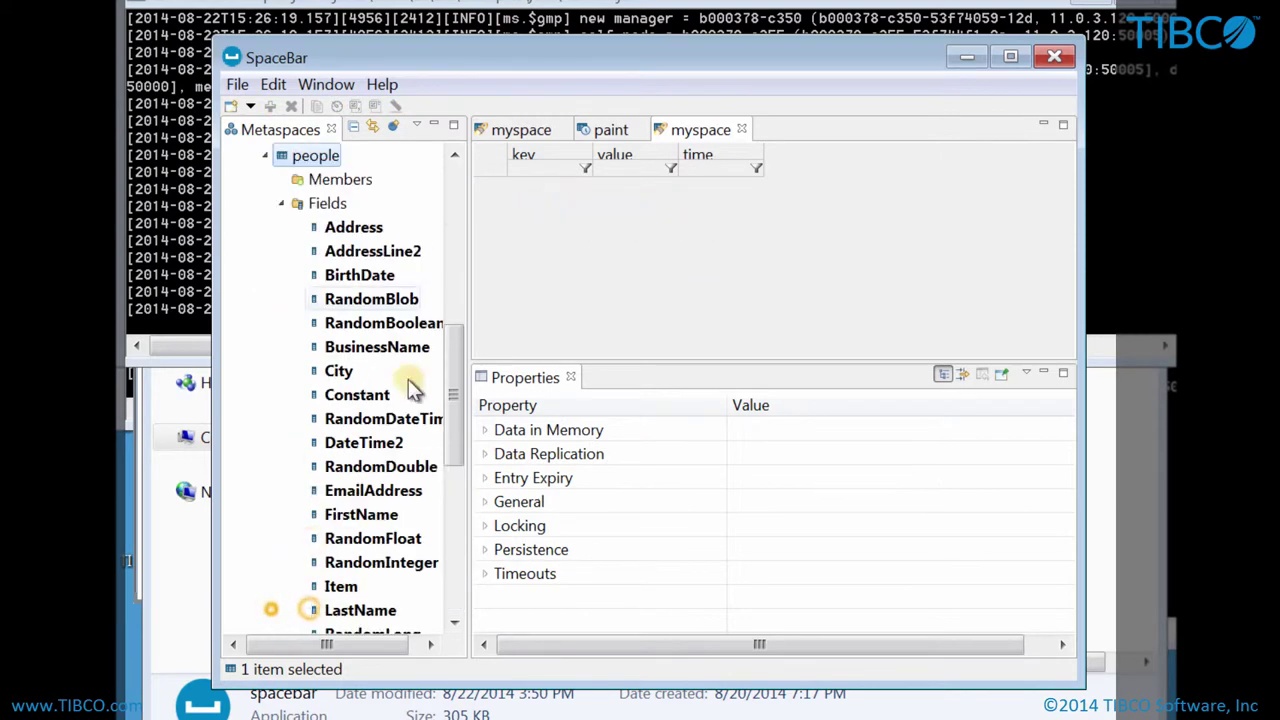
right_click(322, 165)
mouse_move(391, 172)
click(588, 193)
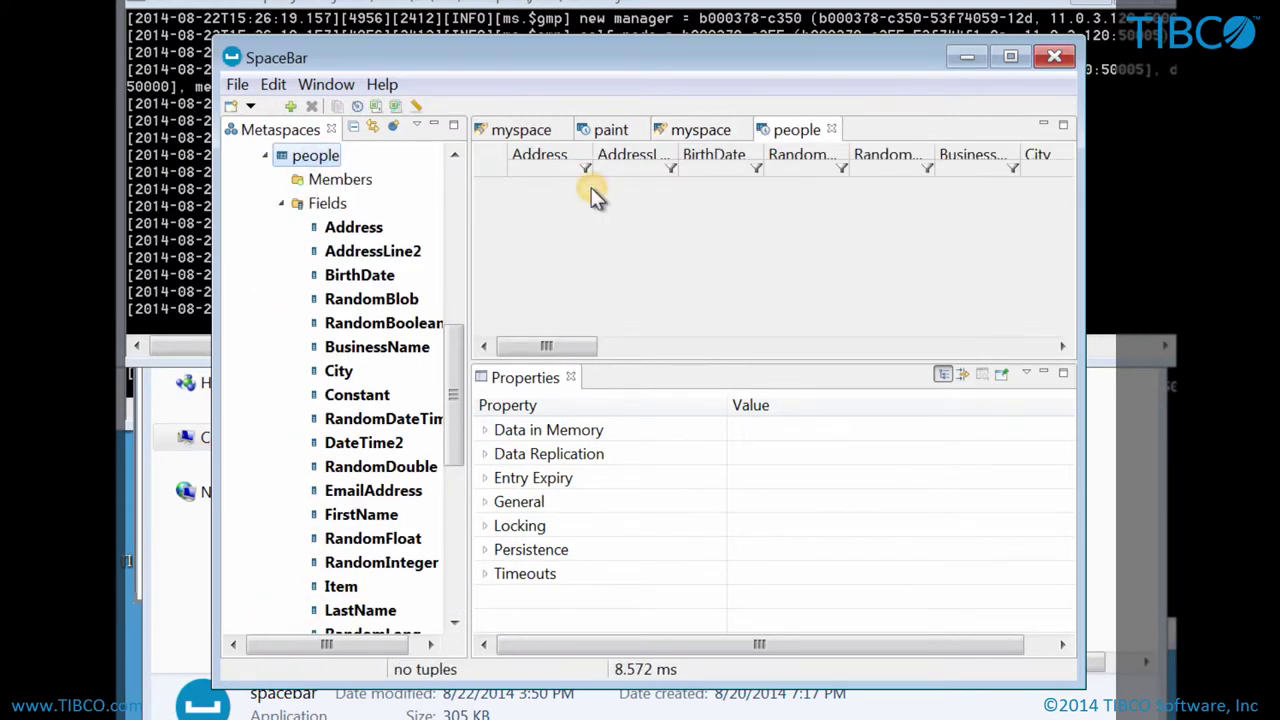
right_click(536, 176)
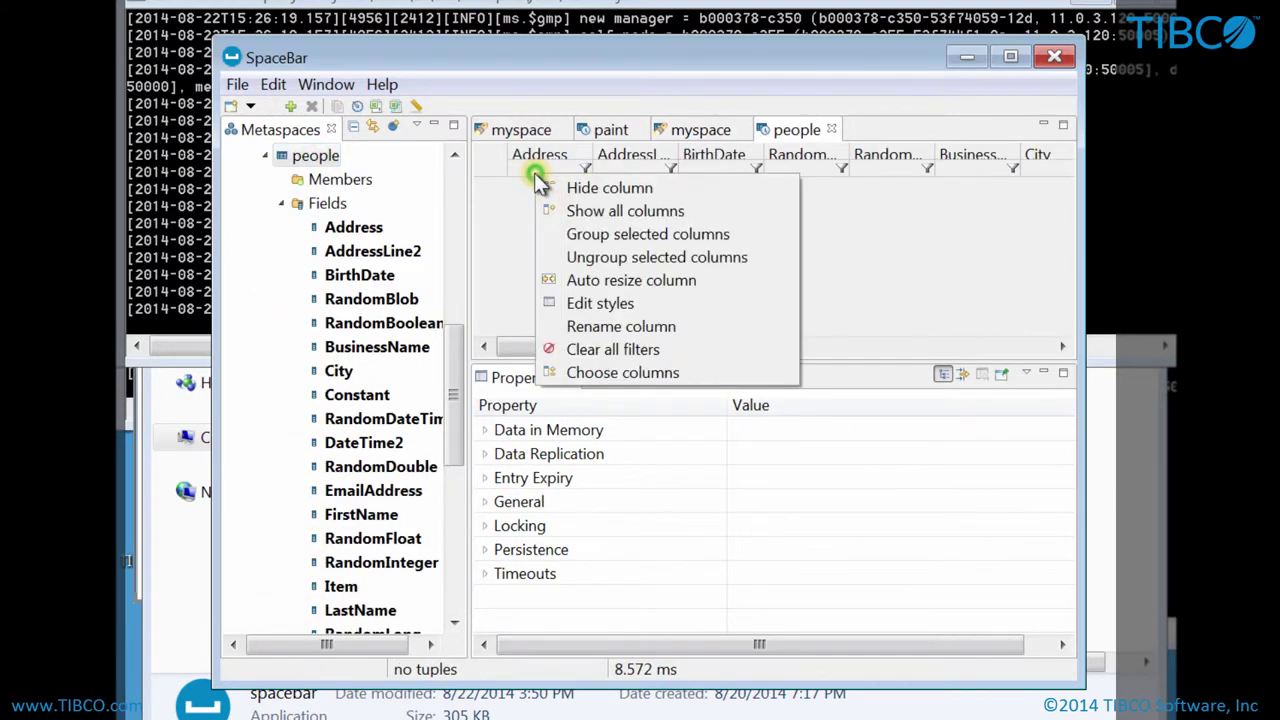
click(508, 230)
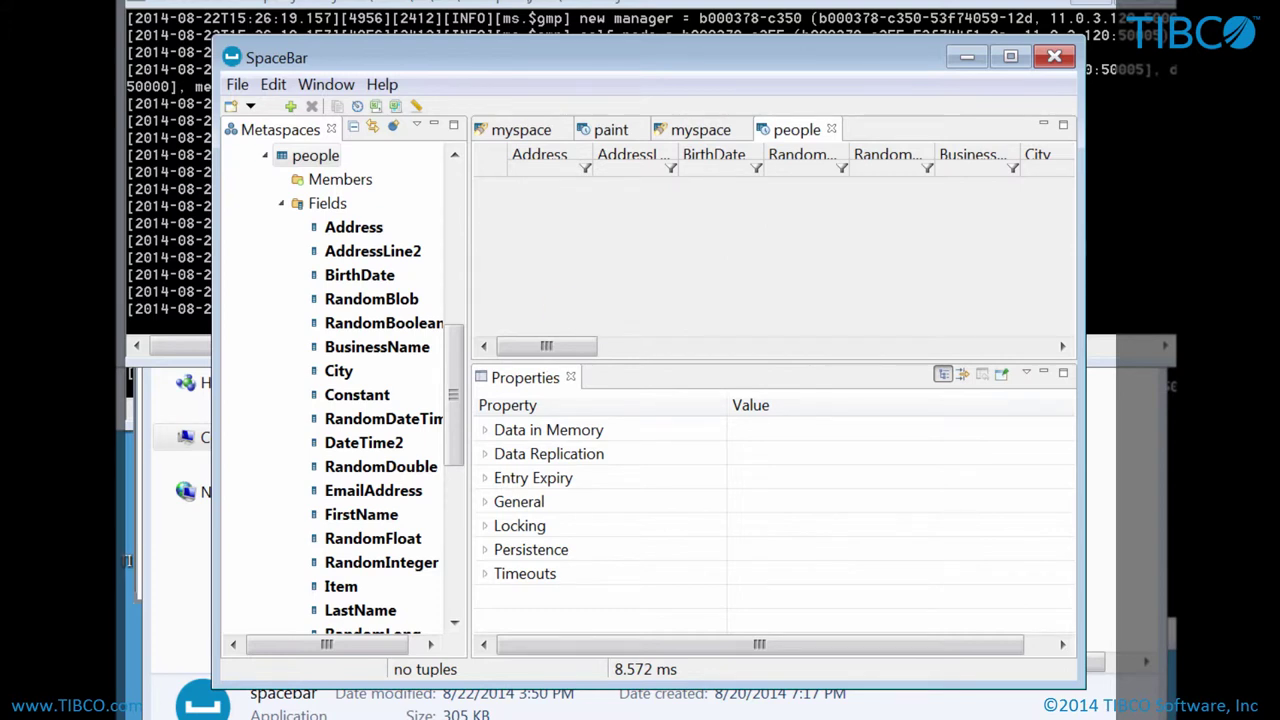